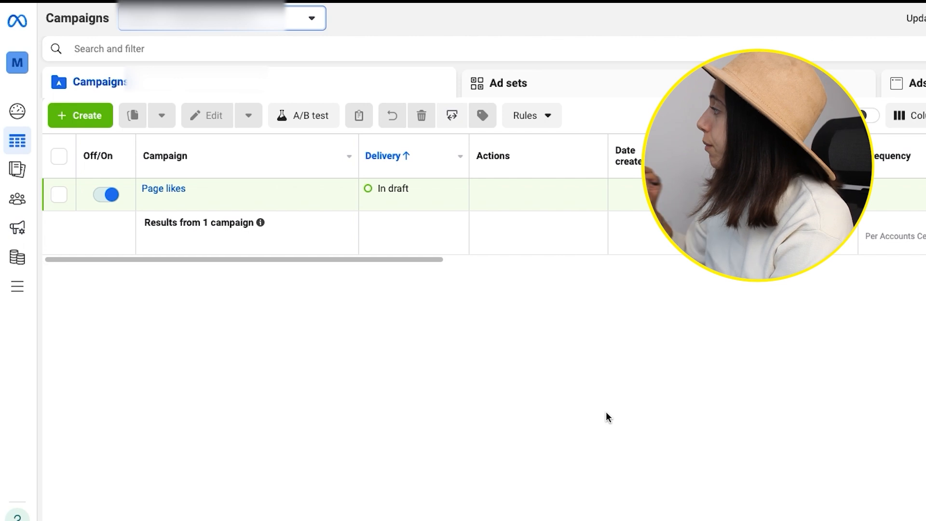
- Look through the list of available ad accounts, keeping the current account selected
click(264, 29)
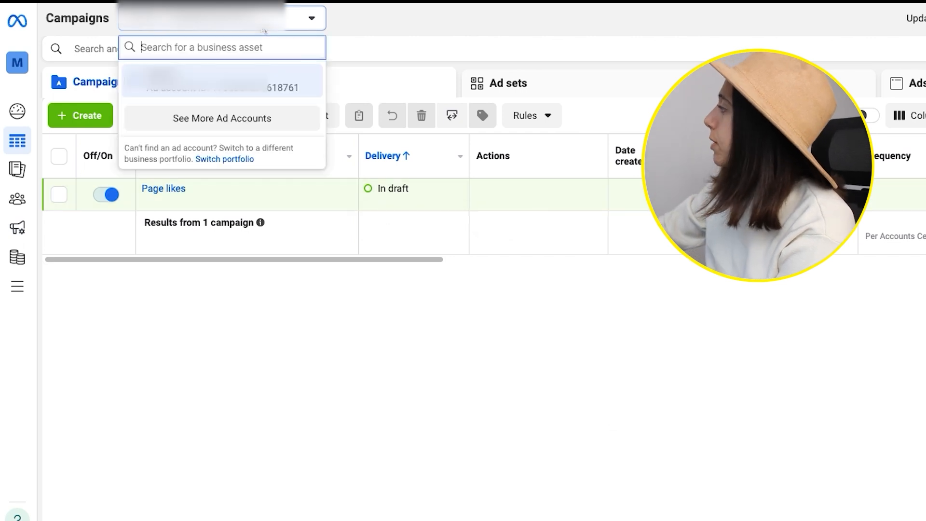
click(230, 125)
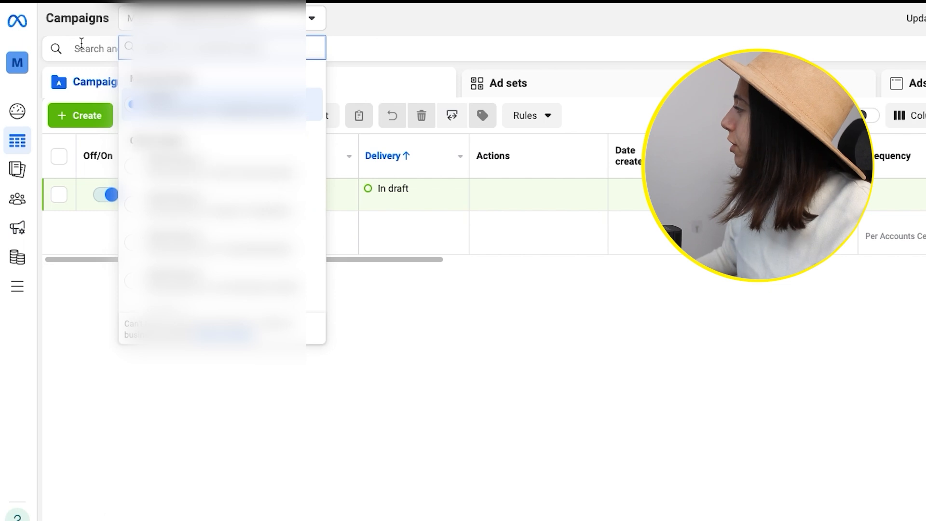
click(544, 315)
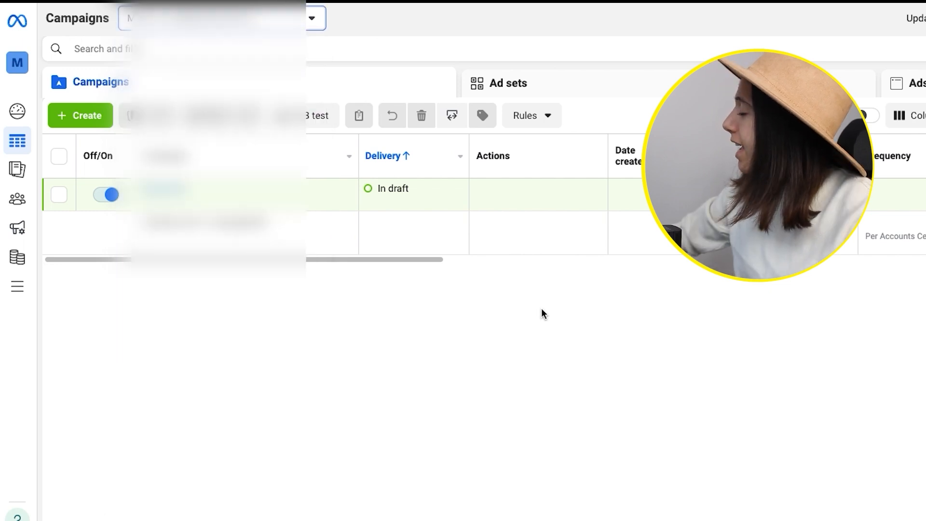
- Create a new campaign with the Sales objective, using the Manual sales campaign setup
click(92, 120)
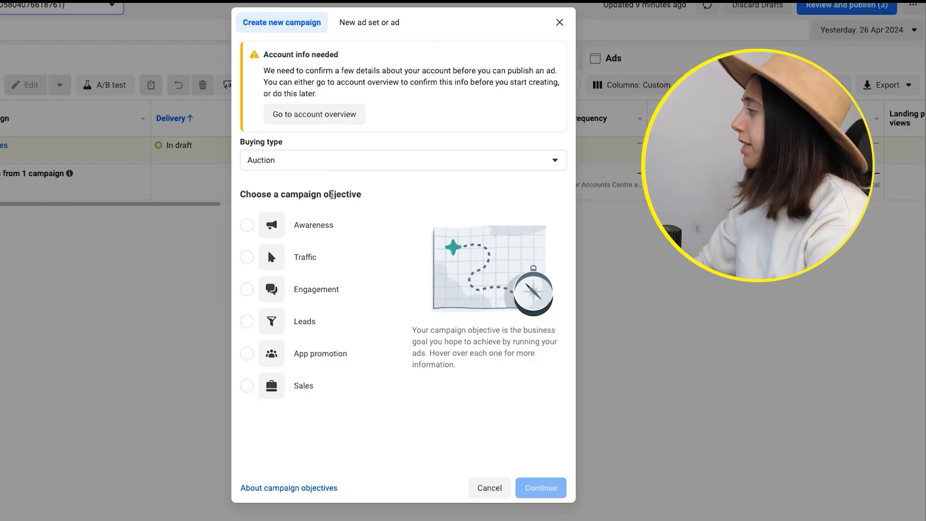
mouse_move(319, 263)
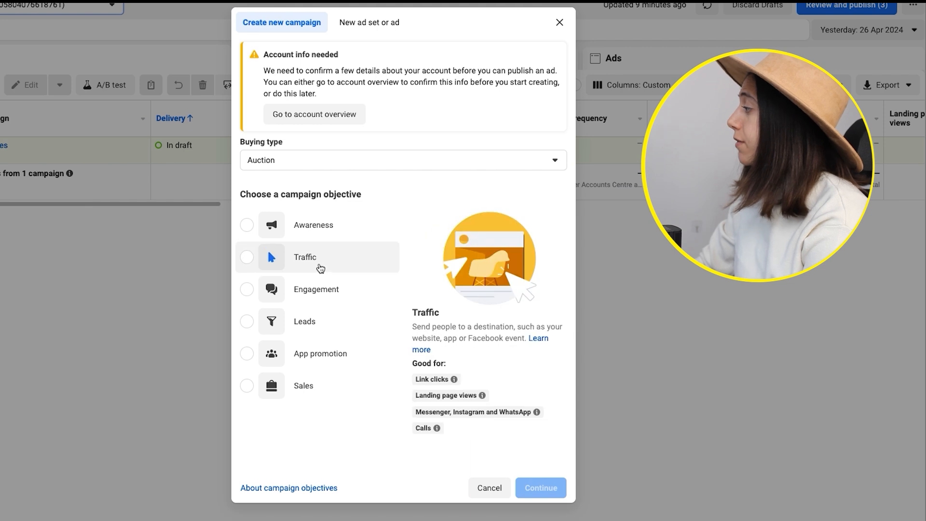
mouse_move(318, 390)
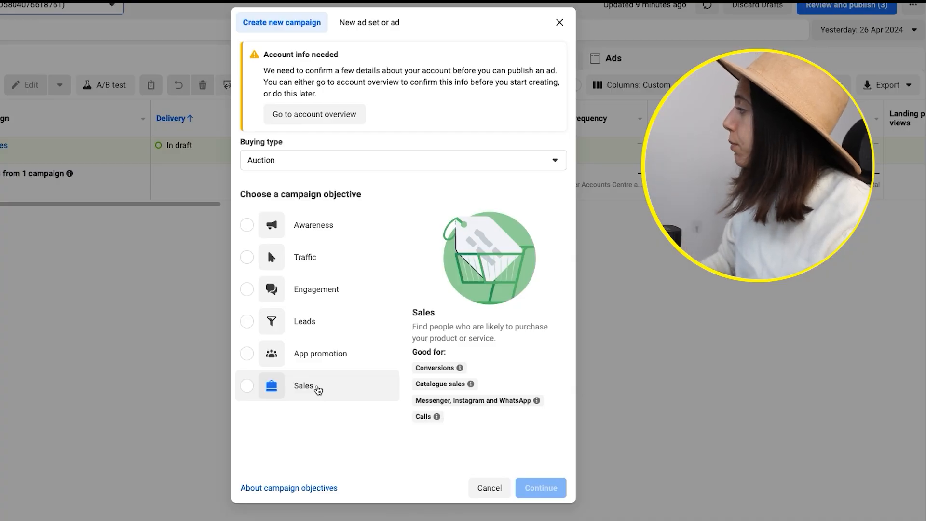
click(317, 388)
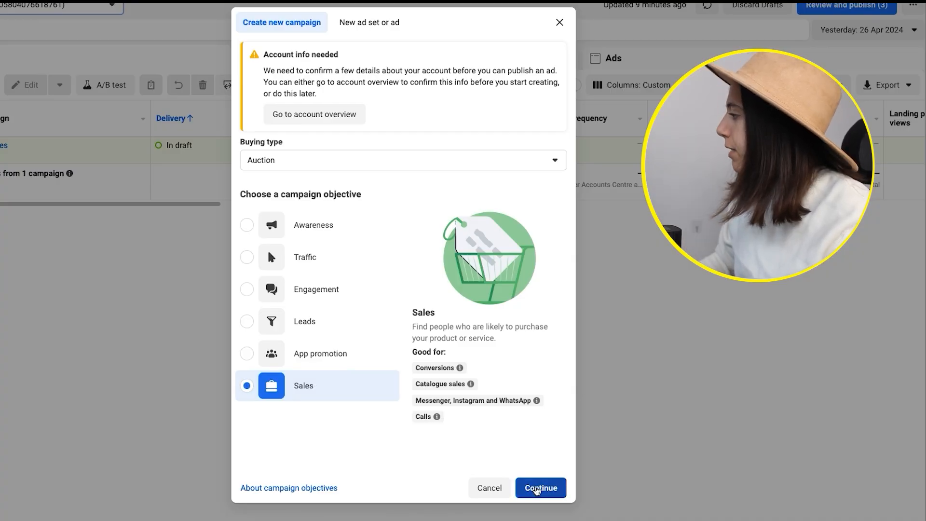
click(541, 487)
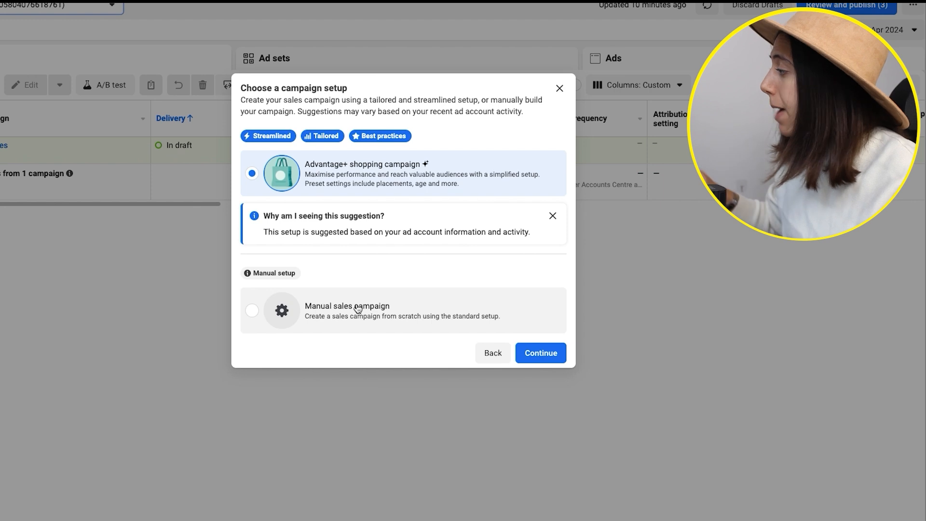
click(357, 309)
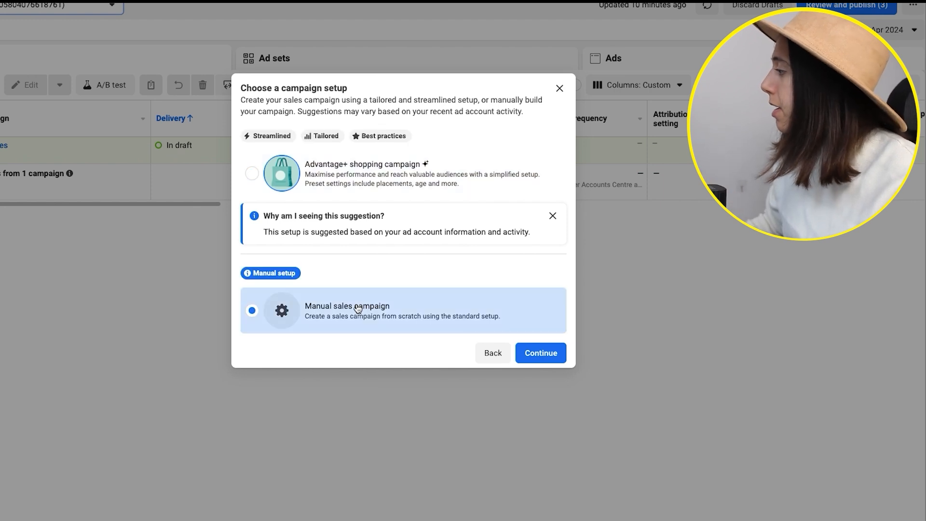
click(556, 354)
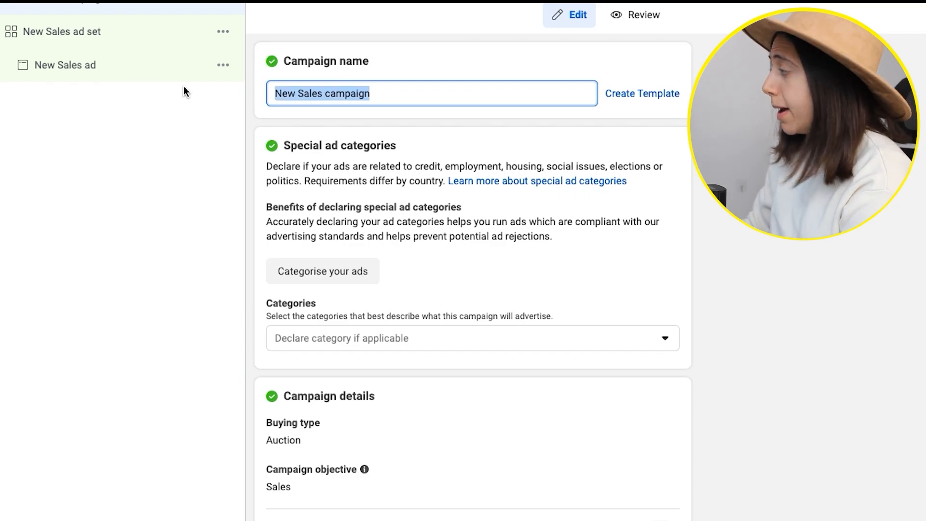
- Name the campaign TOF_Nameofproduct and proceed to the ad set settings
text(TOF)
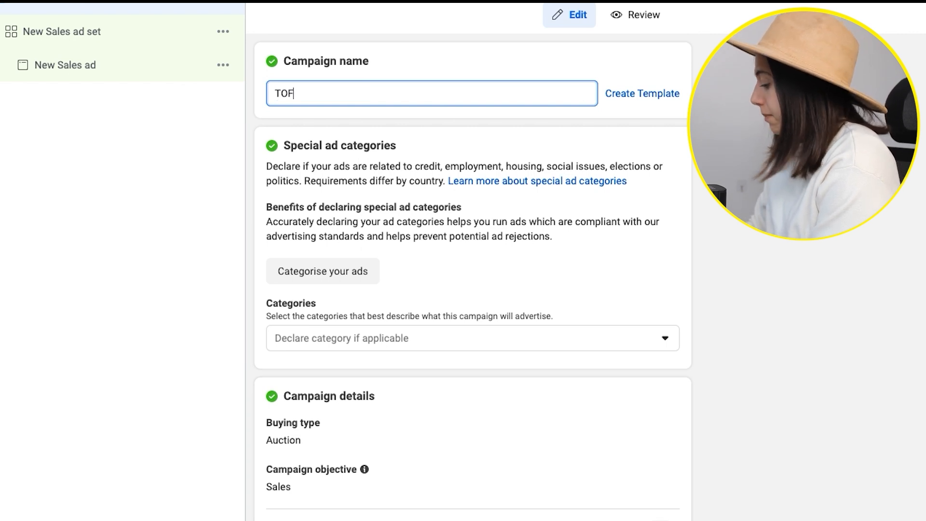
text(_Nameofproduct)
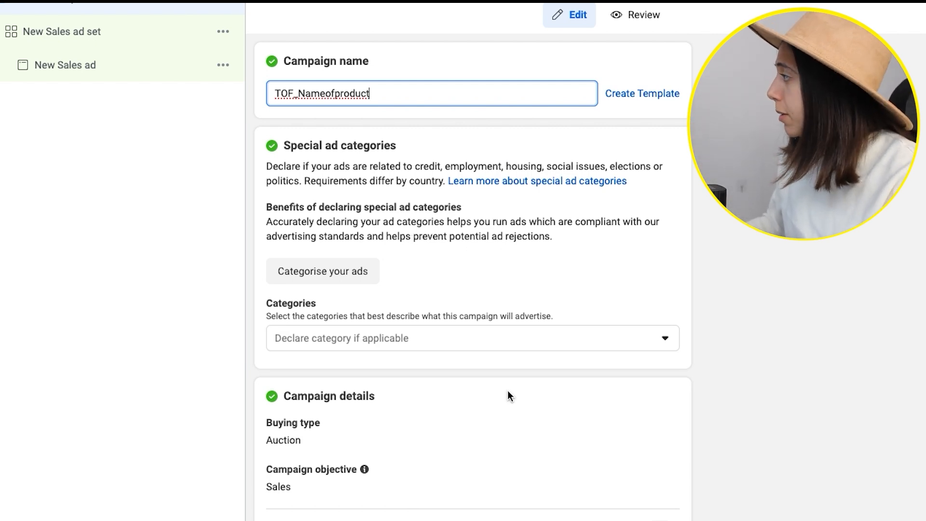
scroll(507, 390, down, 5)
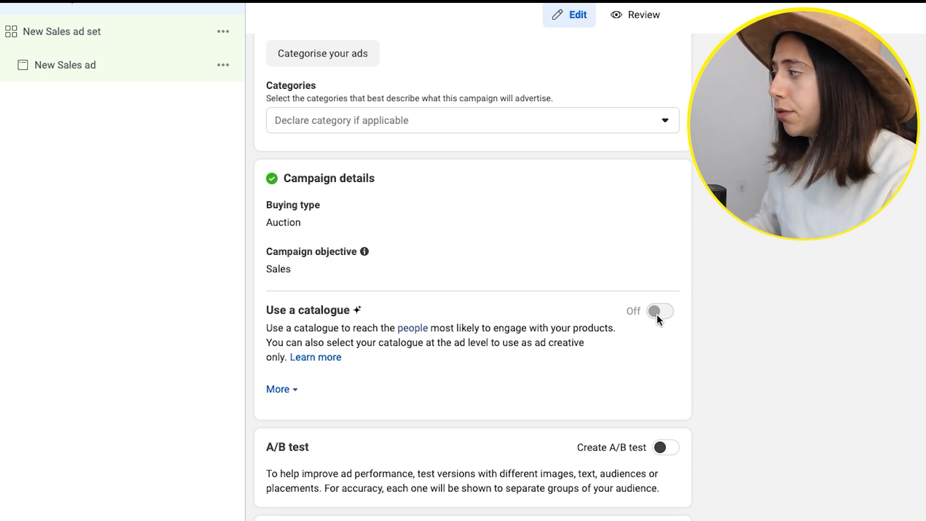
mouse_move(657, 315)
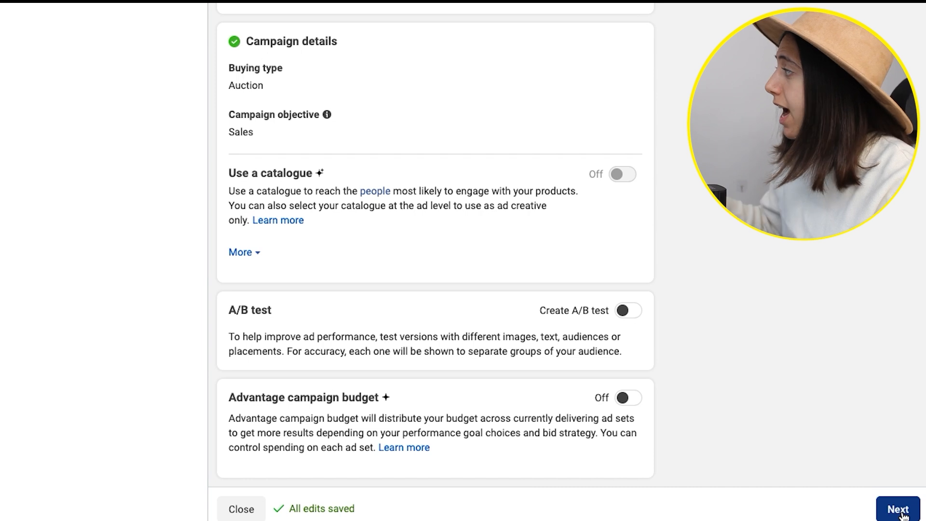
click(902, 511)
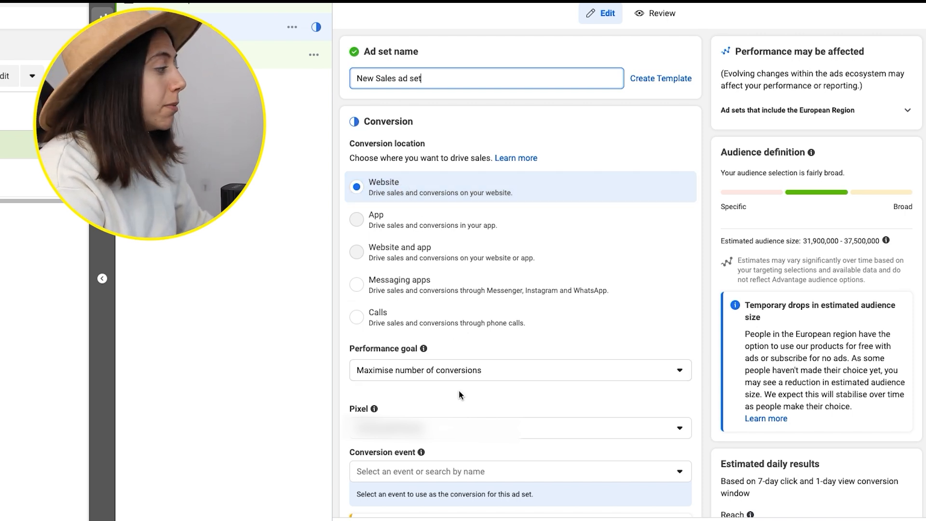
- Choose Maximise number of conversions as the ad set's performance goal and Purchase as its conversion event
scroll(461, 394, down, 3)
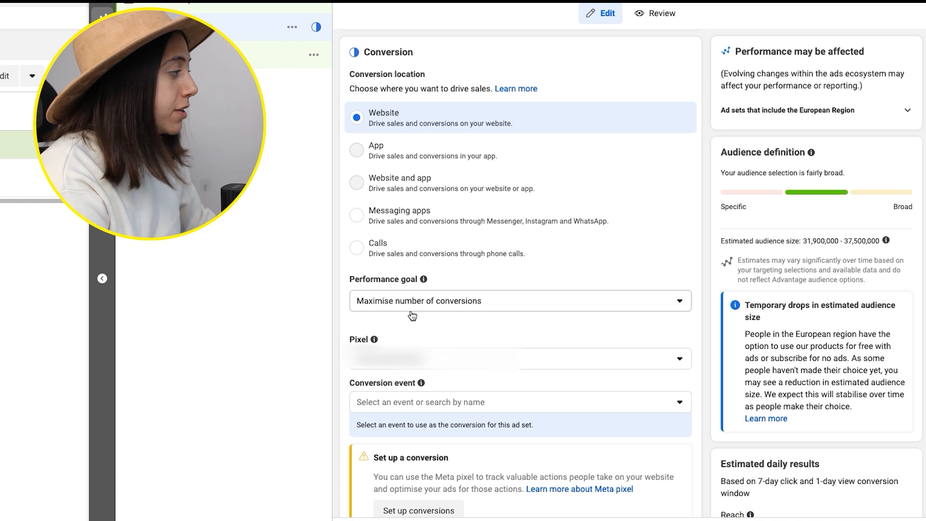
click(503, 309)
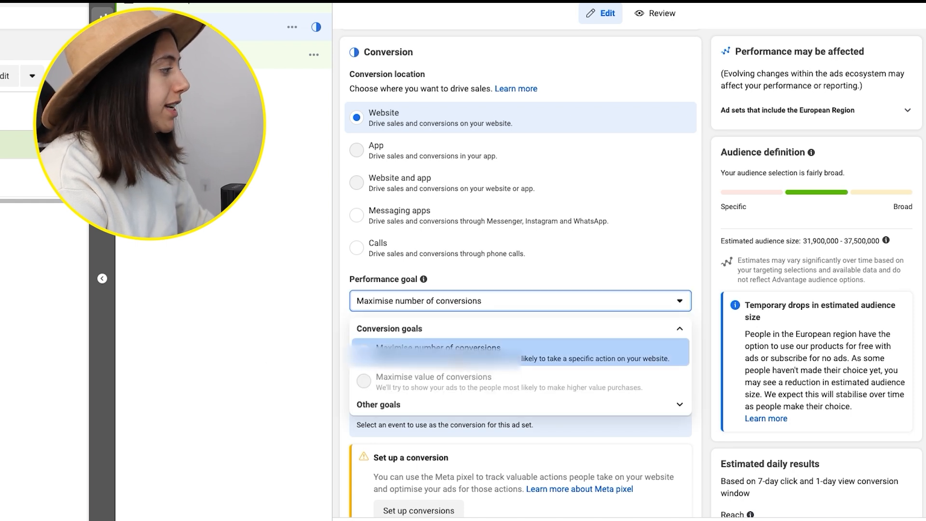
click(549, 352)
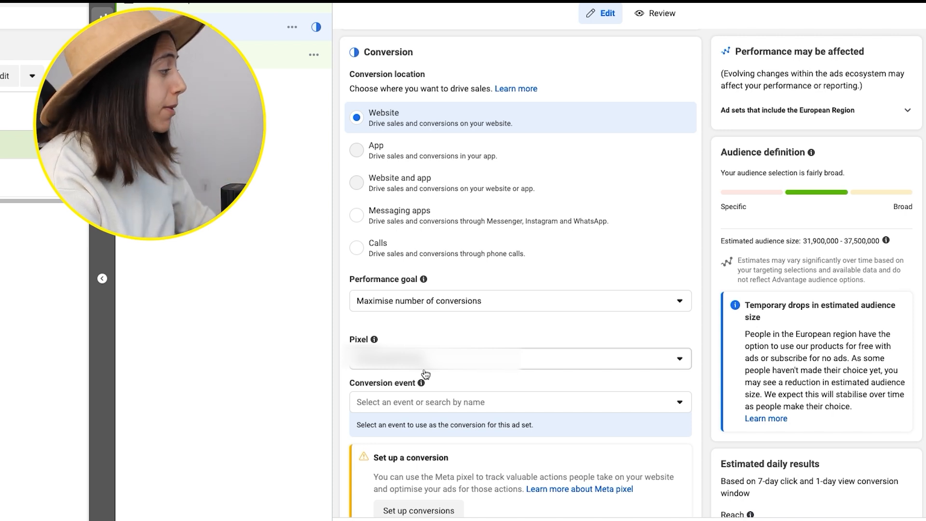
scroll(434, 367, down, 1)
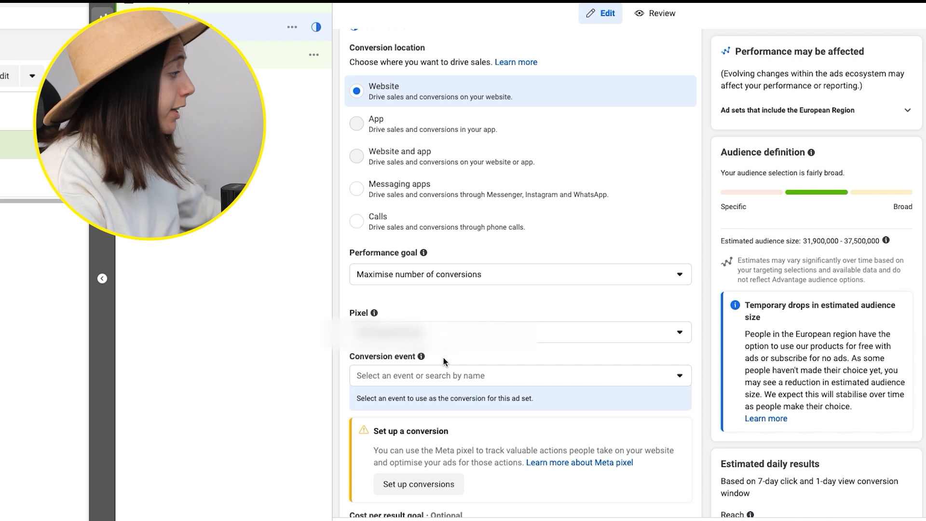
click(431, 382)
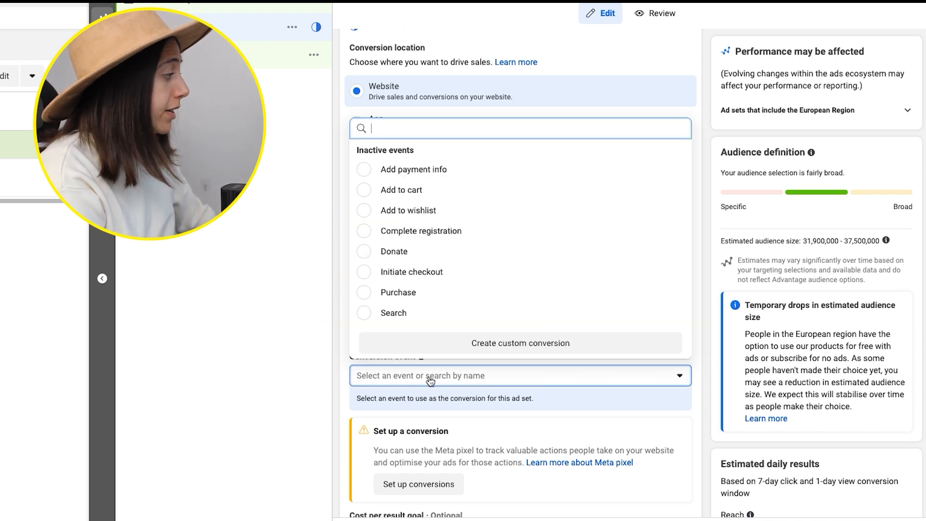
text(purch)
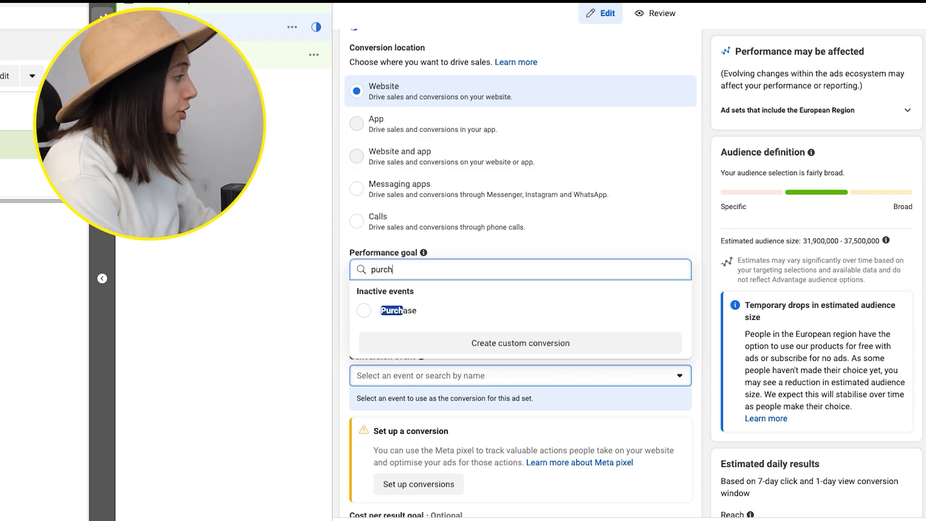
key(Return)
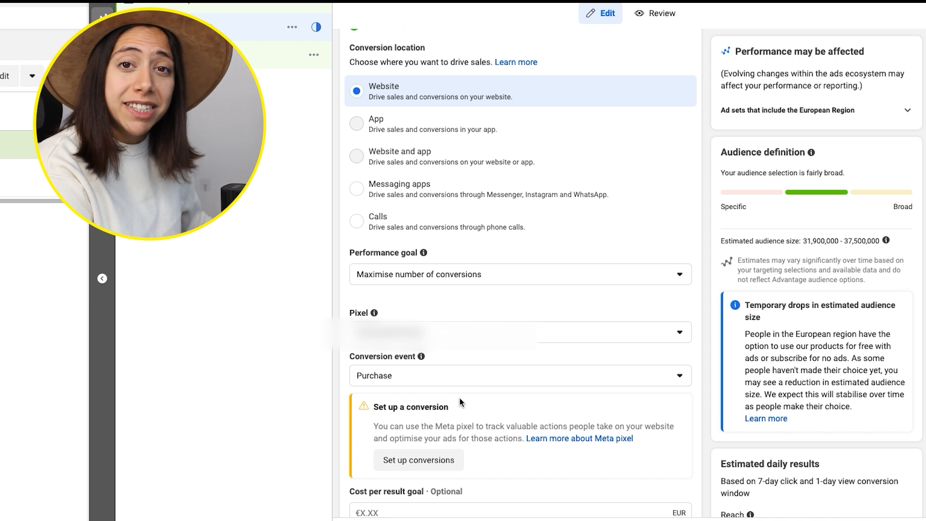
- Add United Kingdom, United States, Canada, New Zealand and Australia as the ad set's audience locations
scroll(517, 416, down, 2)
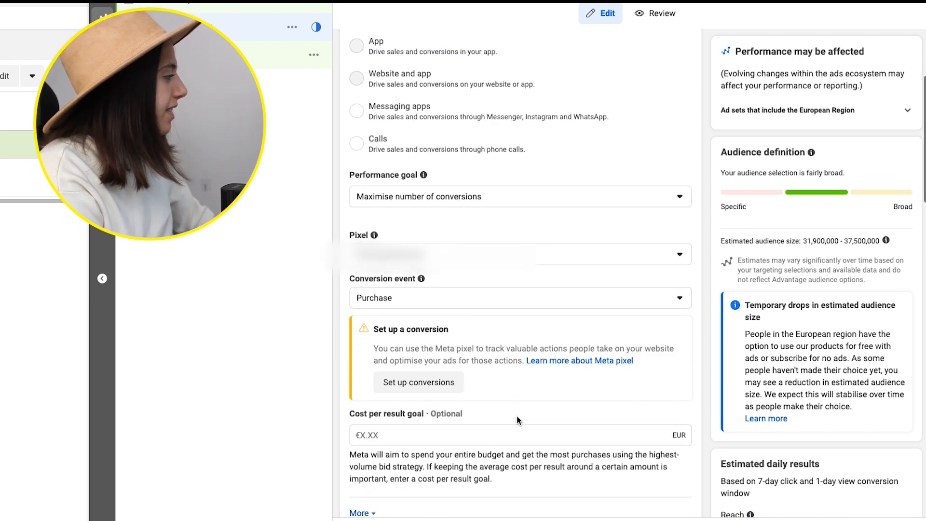
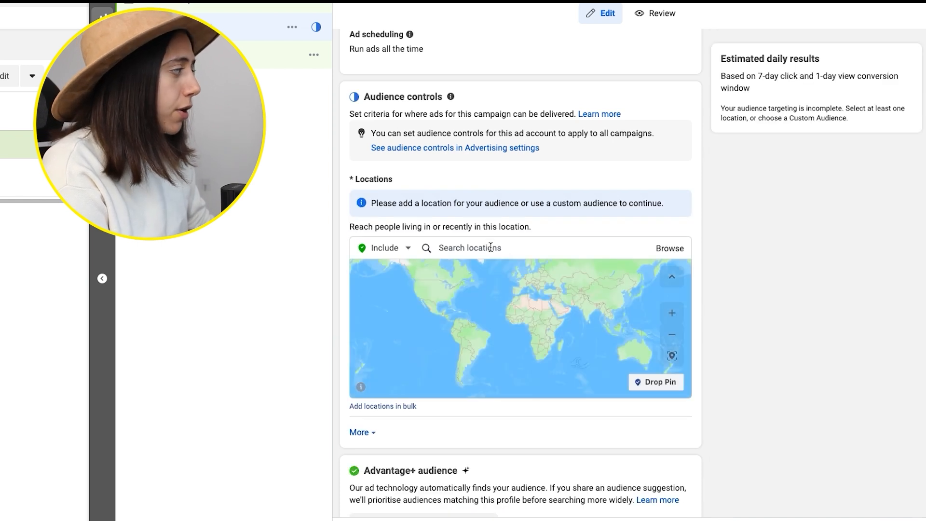
click(491, 248)
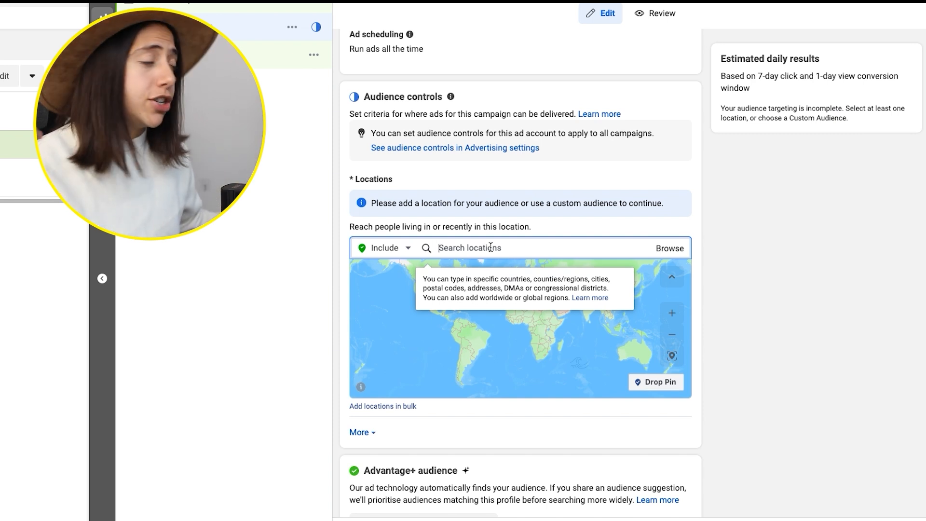
text(unit)
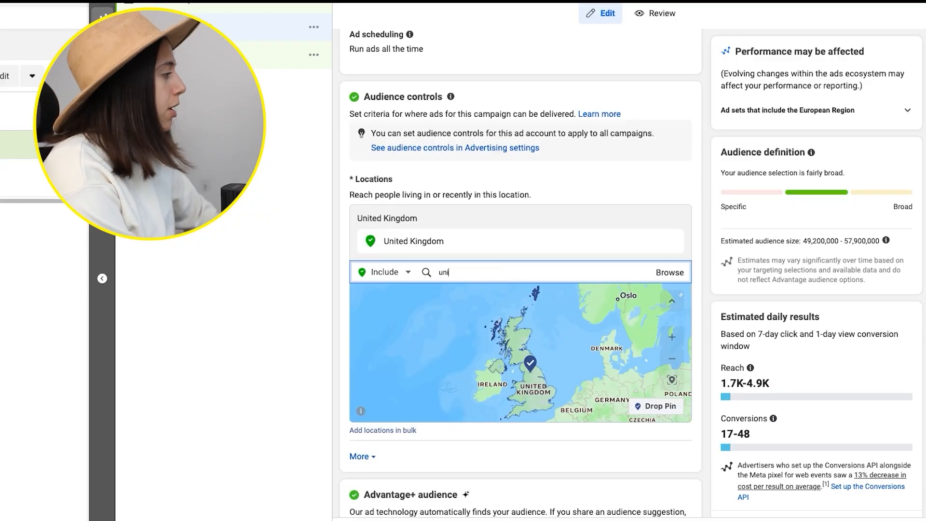
text(can)
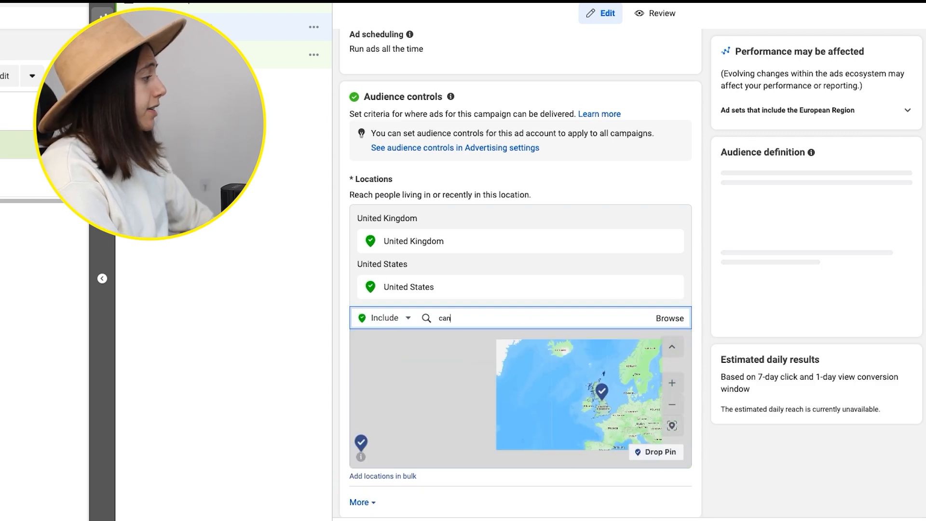
click(483, 339)
text(new)
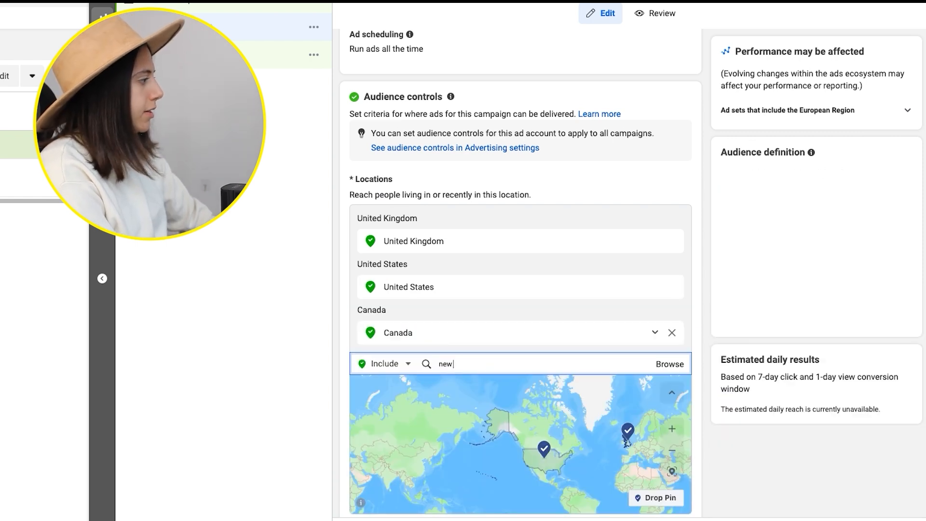
text( z)
key(Return)
text(austra)
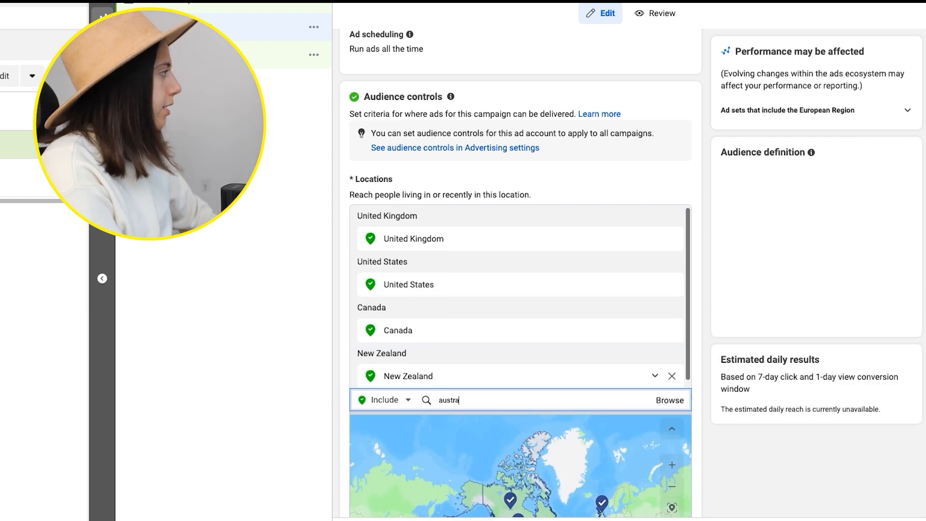
key(Return)
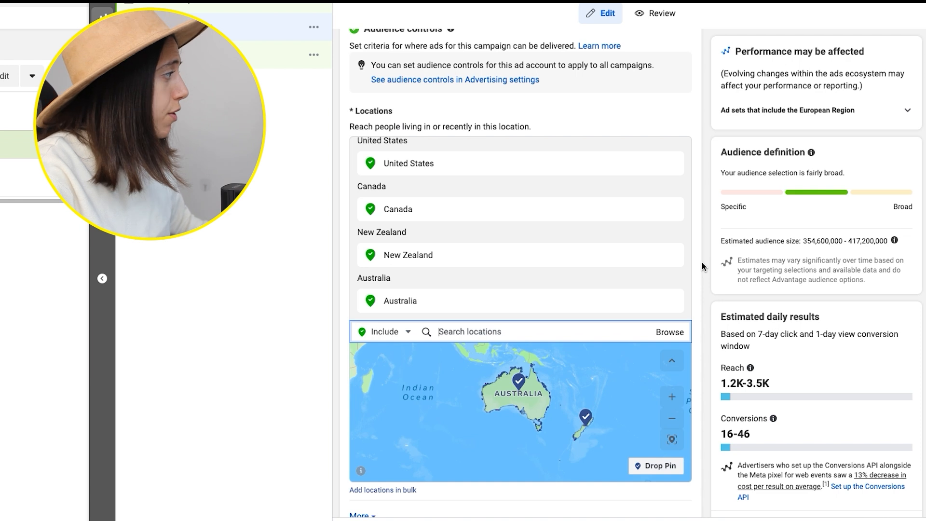
- Set the minimum age in the ad set's audience controls to 21
scroll(702, 262, down, 2)
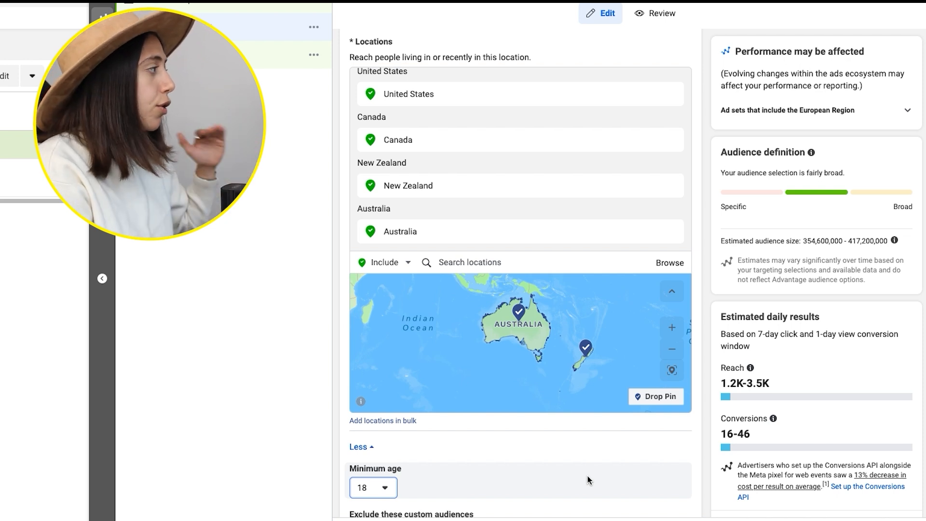
scroll(506, 472, down, 2)
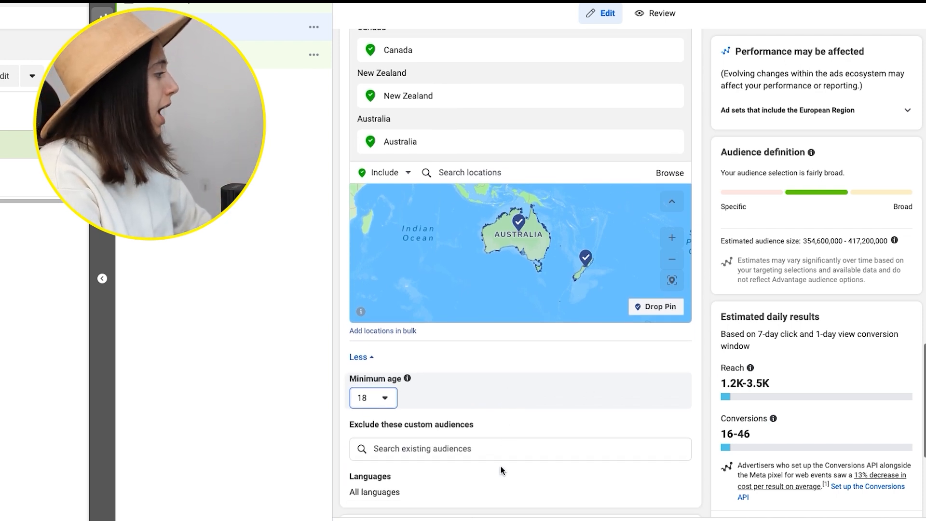
click(374, 400)
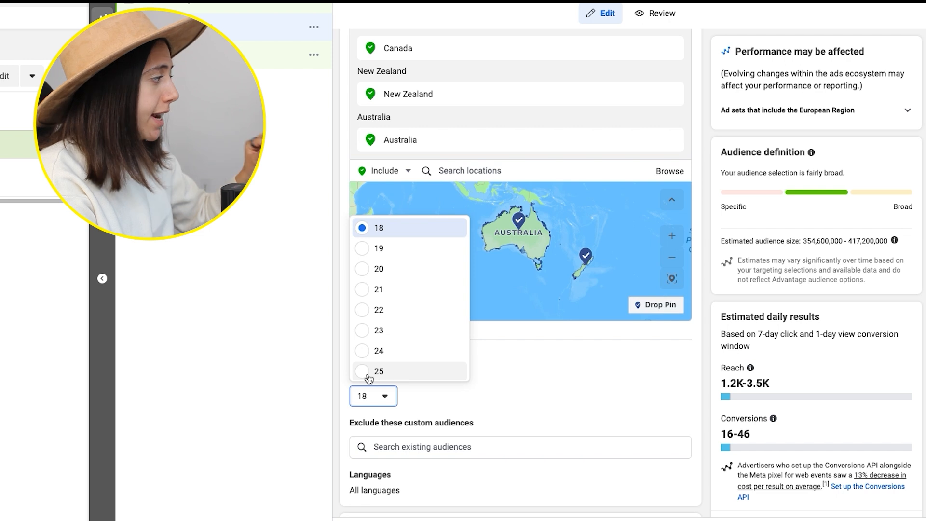
click(363, 290)
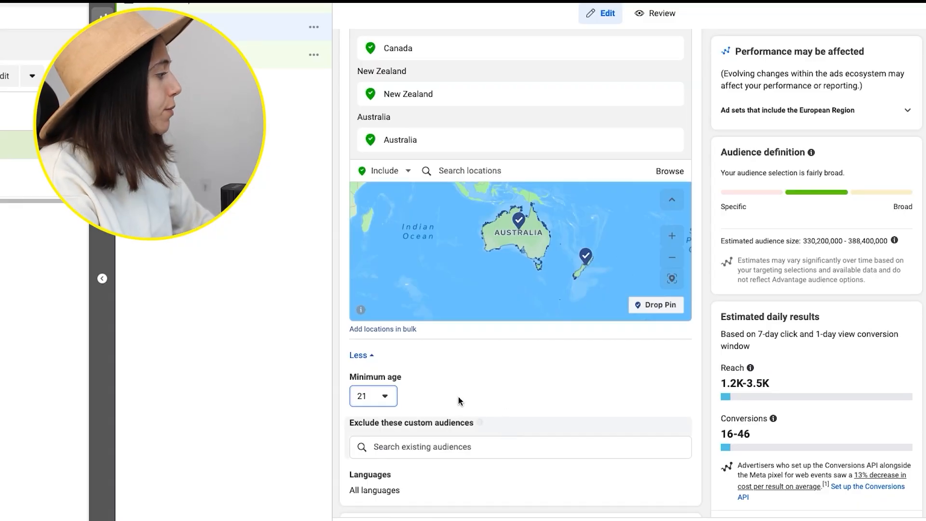
scroll(459, 398, down, 1)
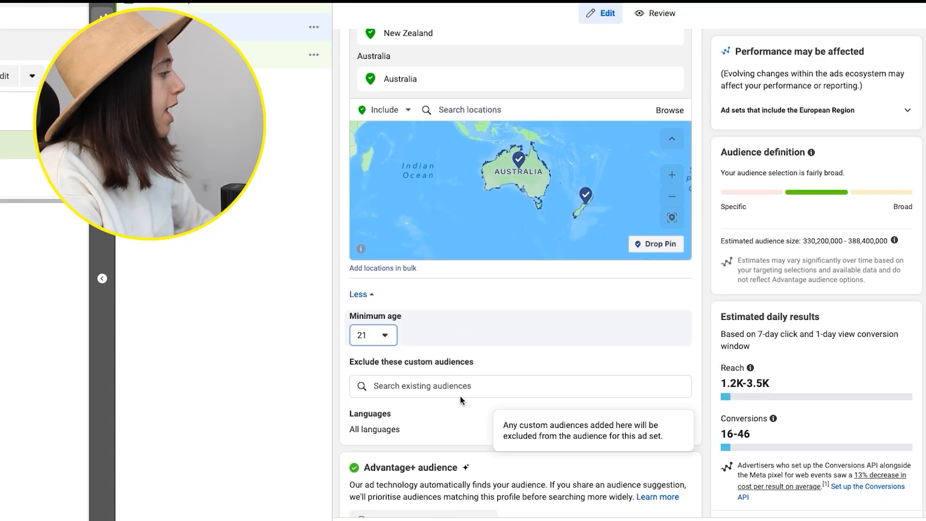
- Check which custom audiences can be excluded from the ad set and examine the Advantage+ audience section
scroll(460, 395, down, 1)
click(416, 361)
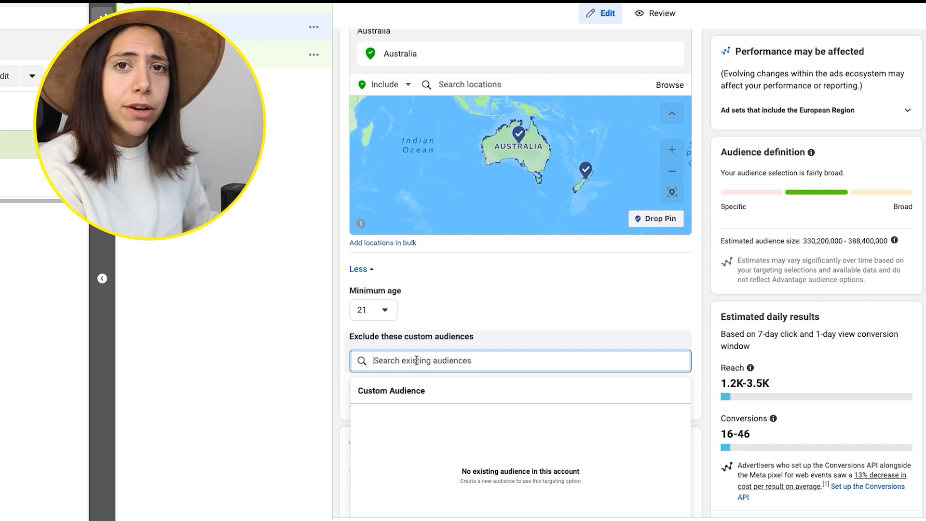
click(490, 309)
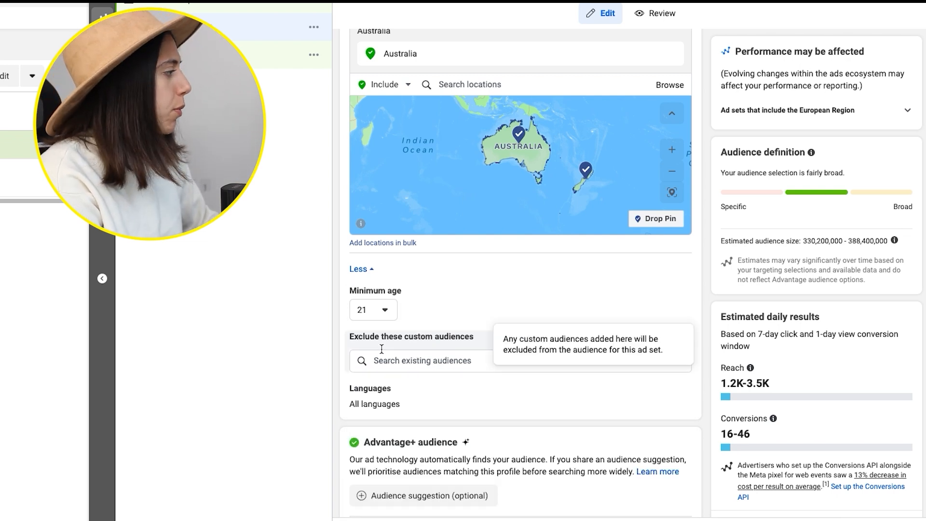
scroll(444, 409, down, 3)
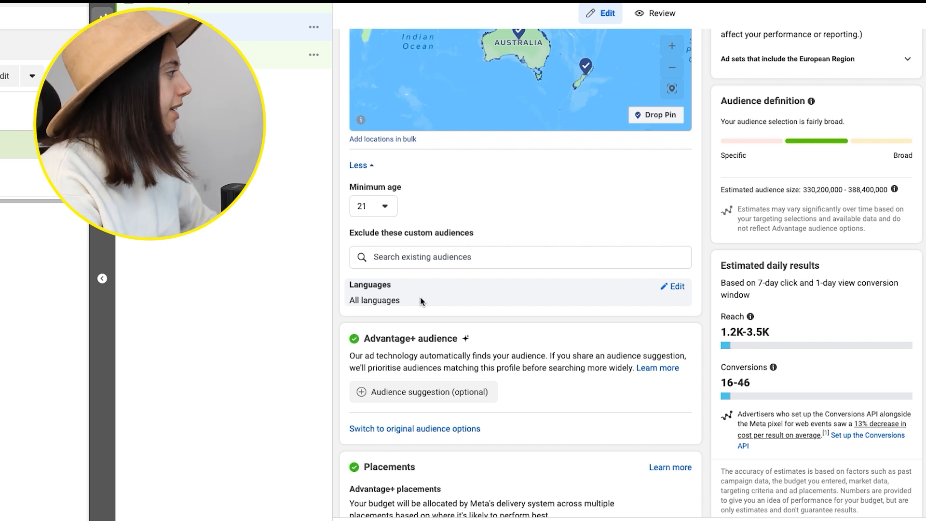
scroll(435, 299, down, 1)
drag(364, 285, 459, 284)
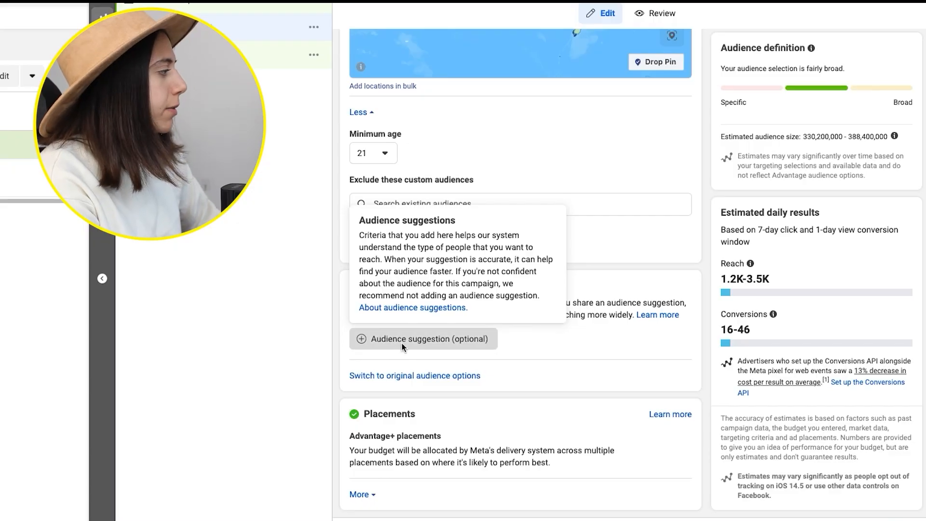
- Add an audience suggestion under Advantage+ audience with a minimum age of 35
click(478, 344)
scroll(495, 398, down, 1)
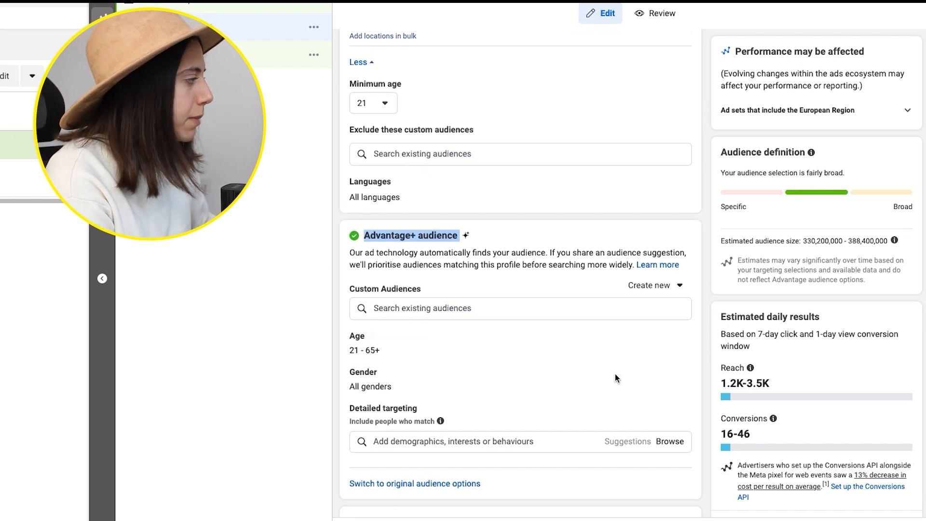
click(678, 338)
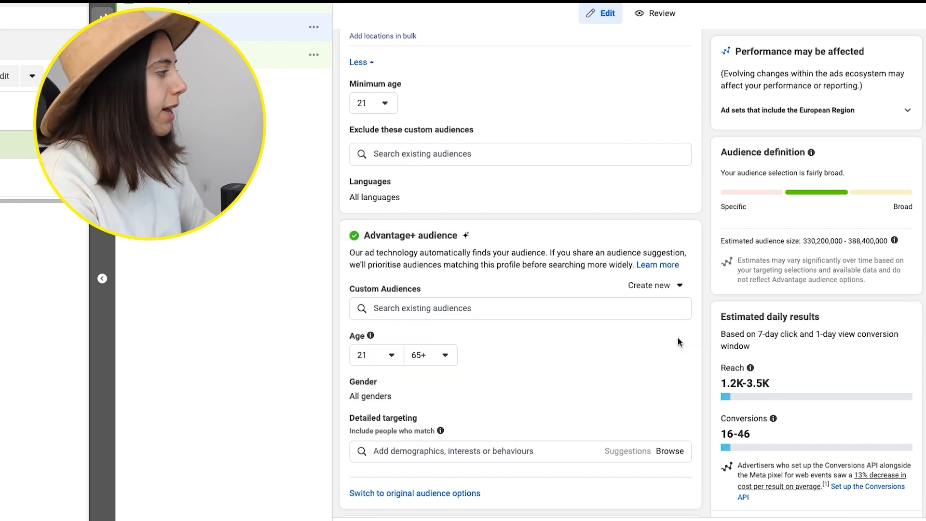
click(386, 360)
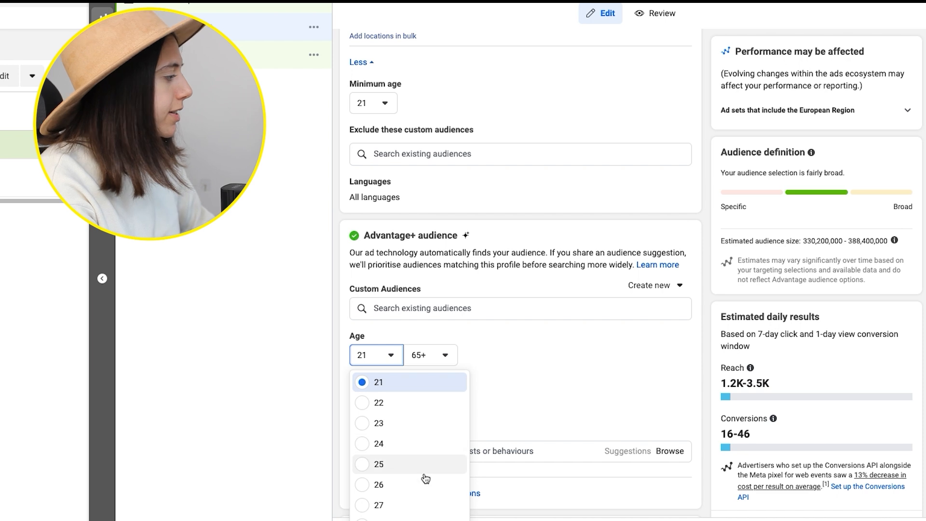
scroll(425, 479, down, 1)
scroll(426, 478, down, 1)
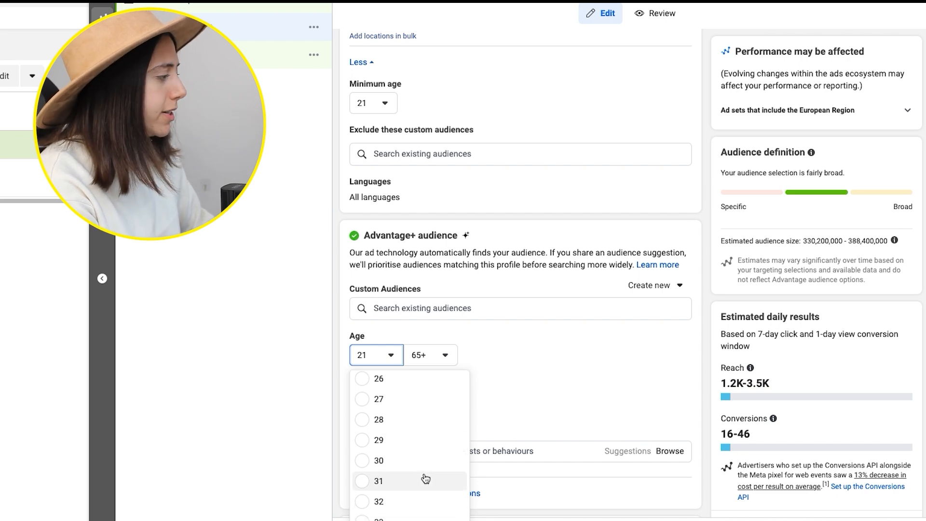
scroll(425, 475, down, 1)
scroll(393, 486, down, 1)
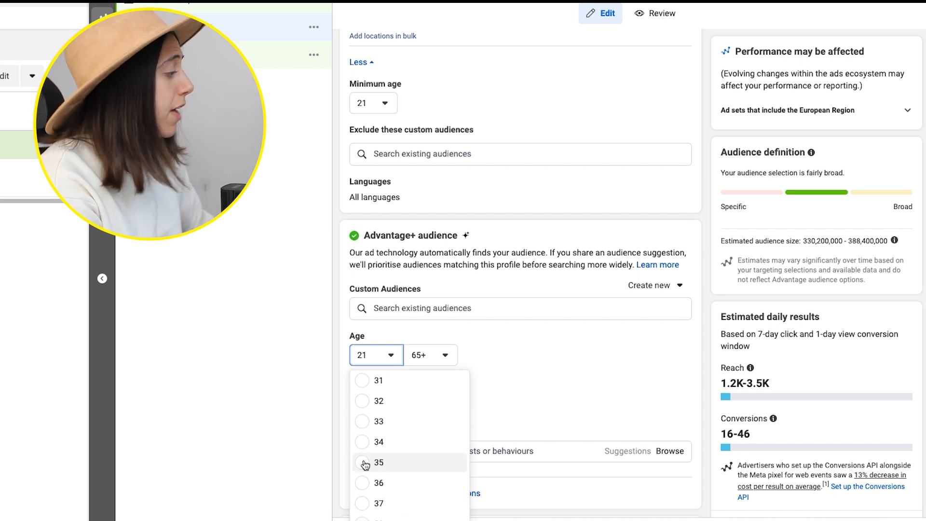
click(367, 462)
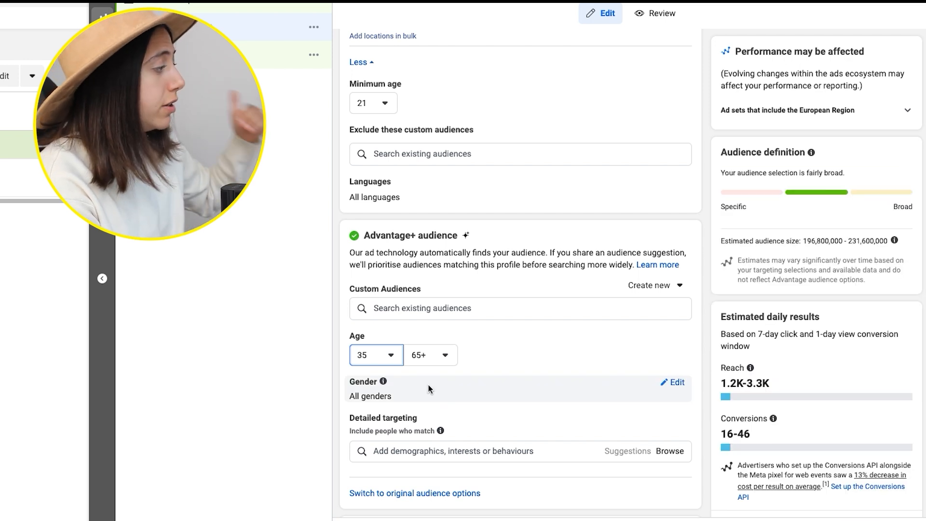
- Review the ad set's locations, minimum age and other audience controls alongside the Advantage+ audience suggestion
scroll(428, 387, up, 2)
scroll(428, 386, down, 2)
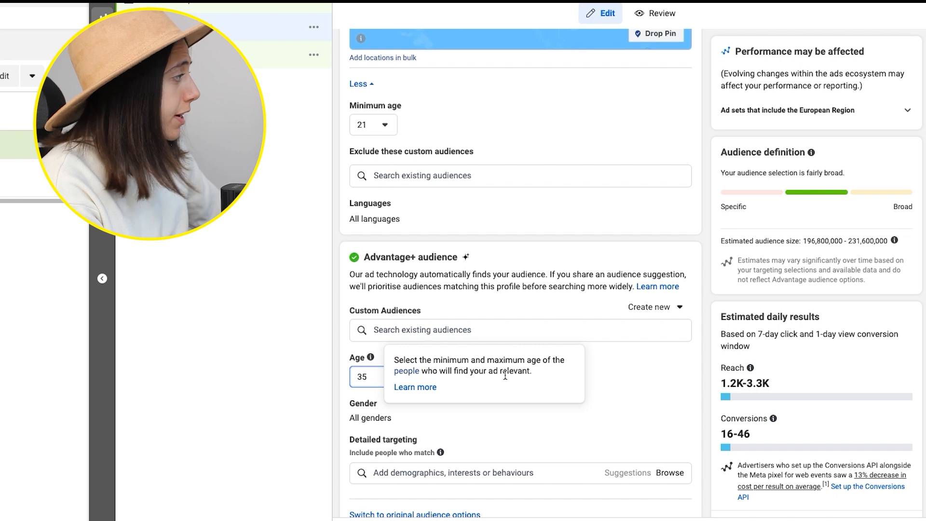
scroll(518, 155, up, 7)
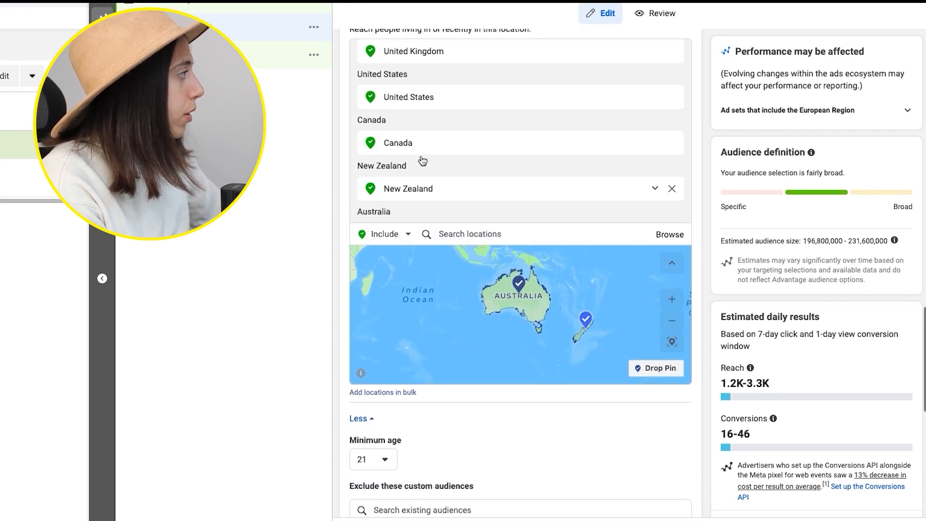
scroll(423, 160, up, 1)
scroll(704, 269, up, 4)
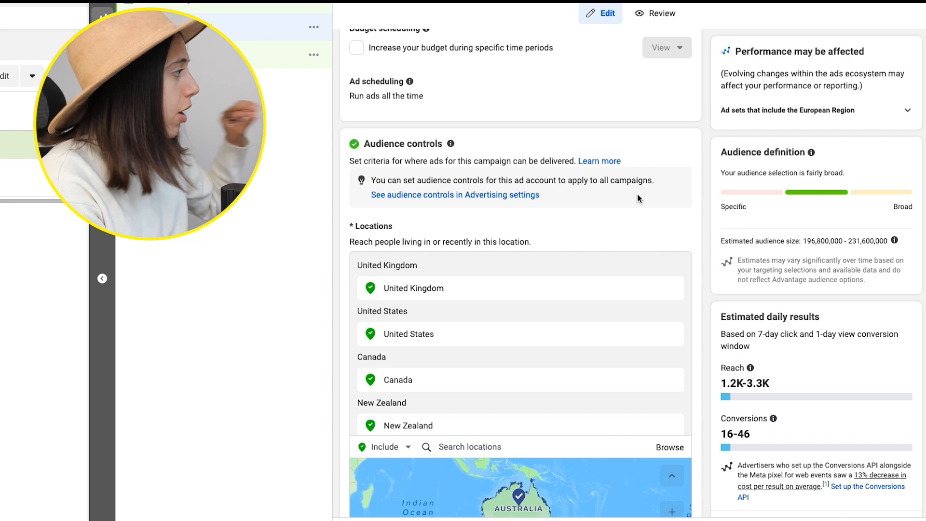
scroll(638, 194, down, 10)
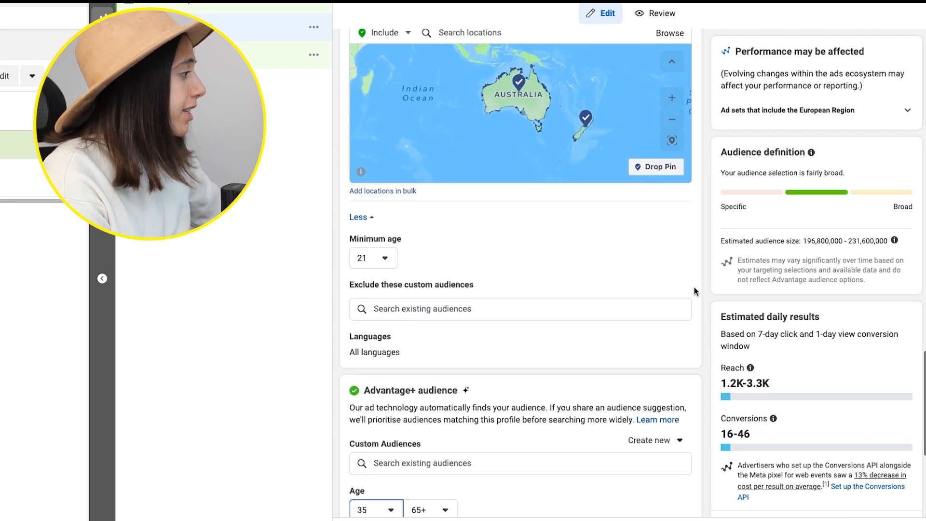
scroll(663, 332, down, 1)
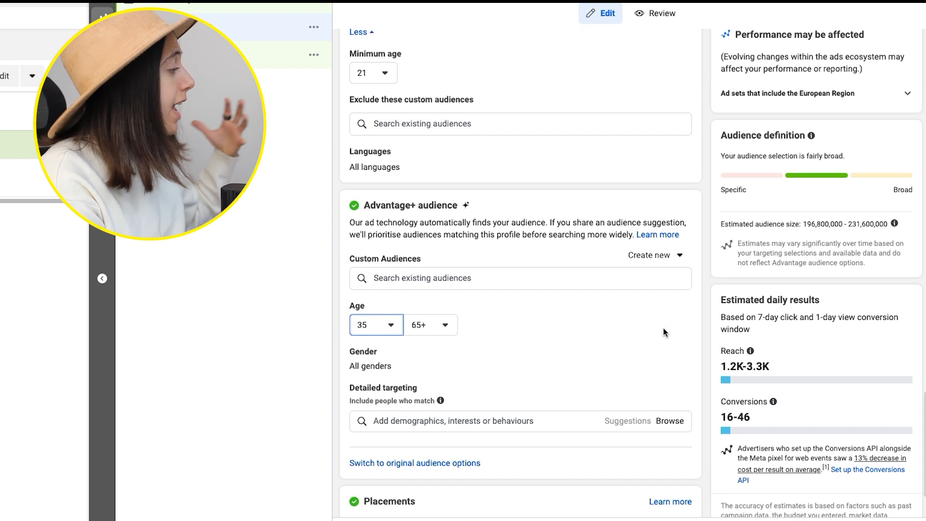
scroll(552, 337, down, 1)
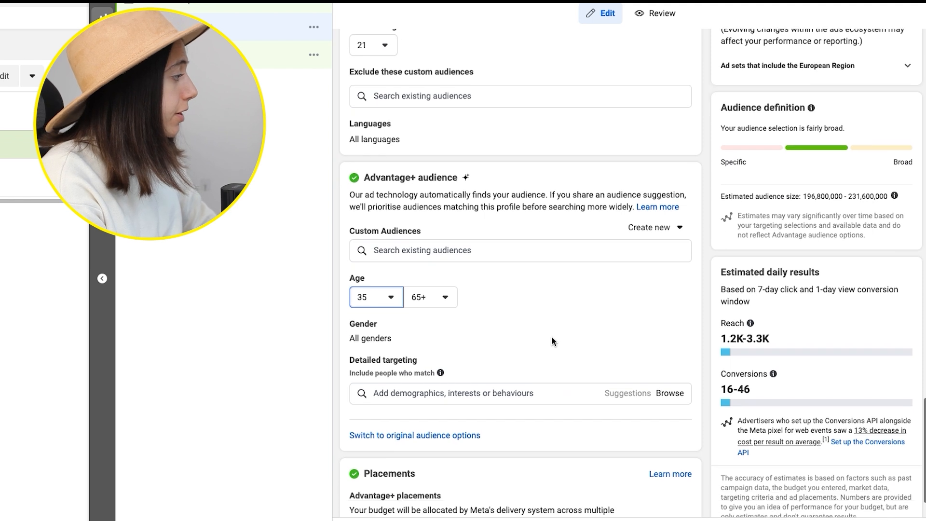
- Search detailed targeting for "construc" and add the Construction (industry) interest to the audience suggestion
click(436, 346)
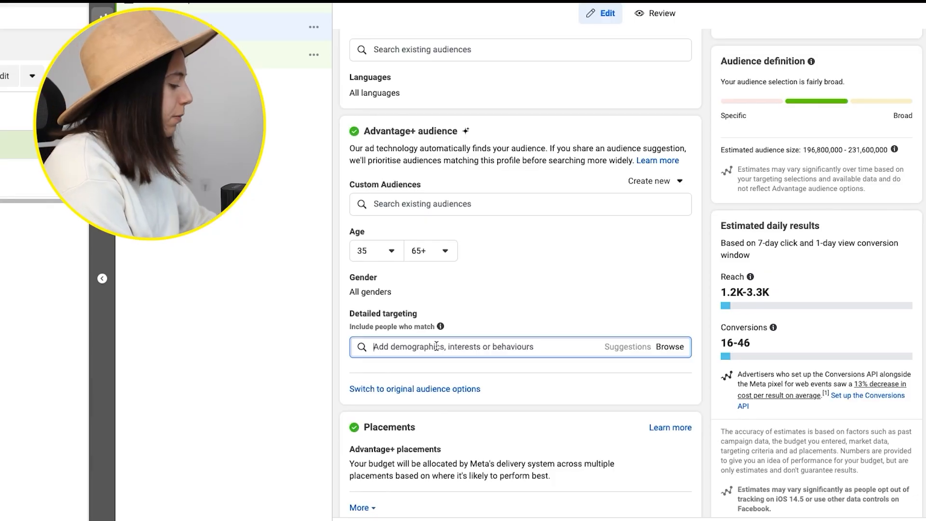
text(construc)
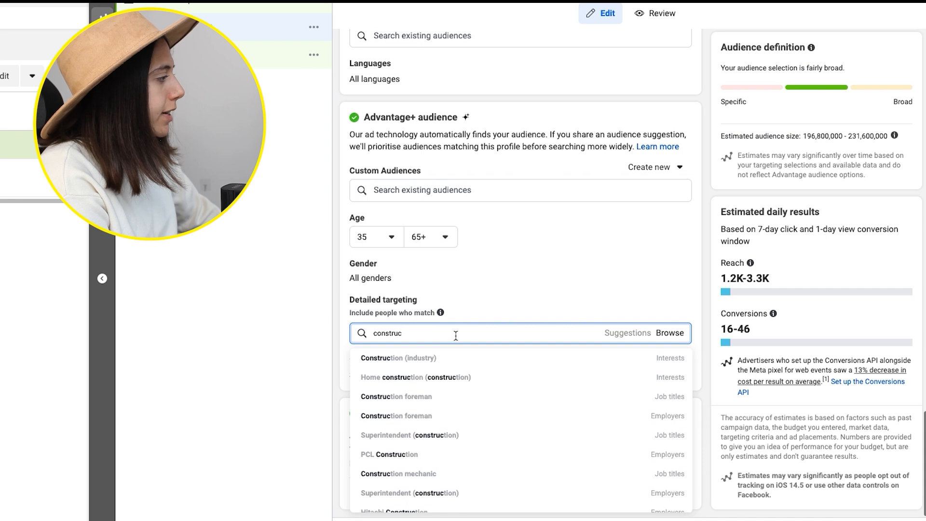
mouse_move(420, 380)
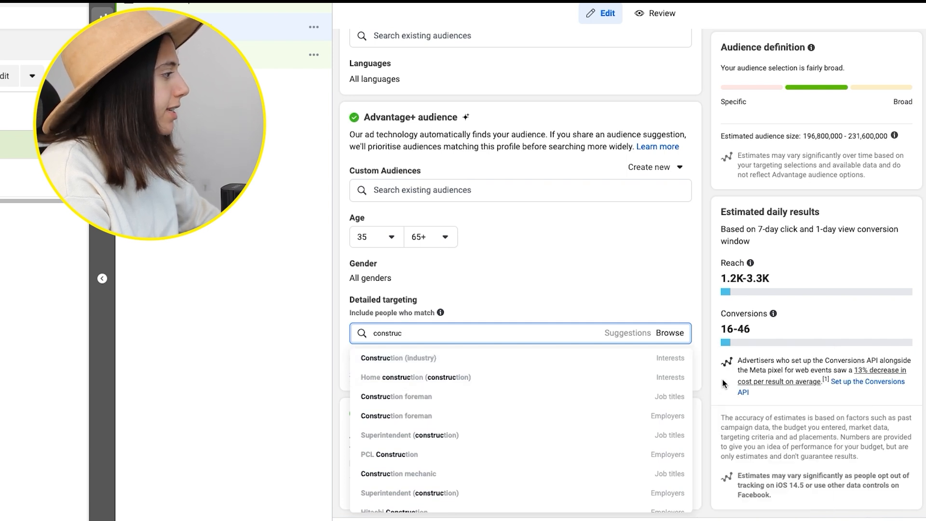
mouse_move(660, 361)
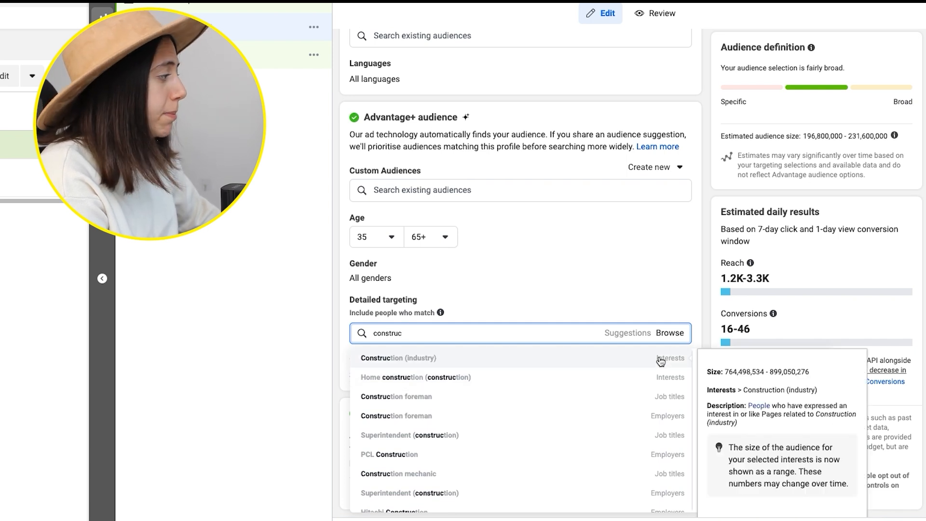
click(490, 362)
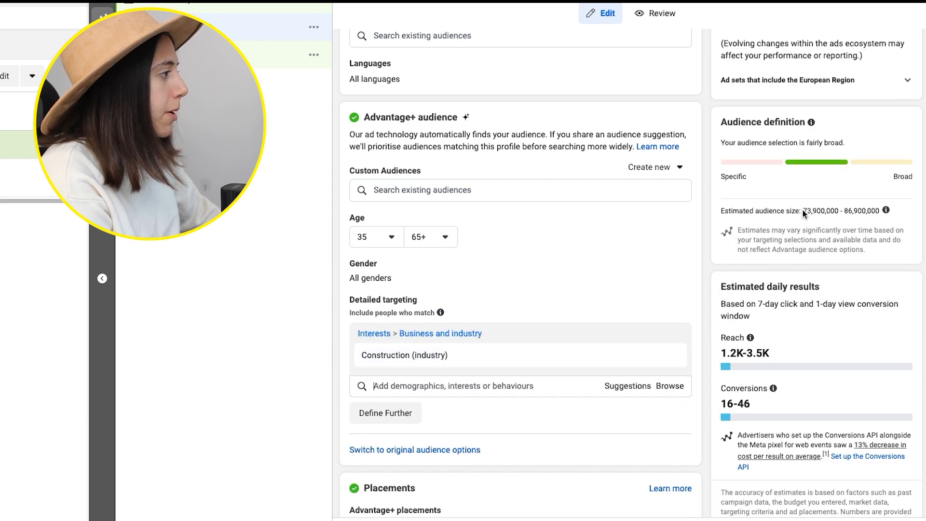
- Examine the estimated audience size in the ad set's audience definition
drag(843, 207, 892, 213)
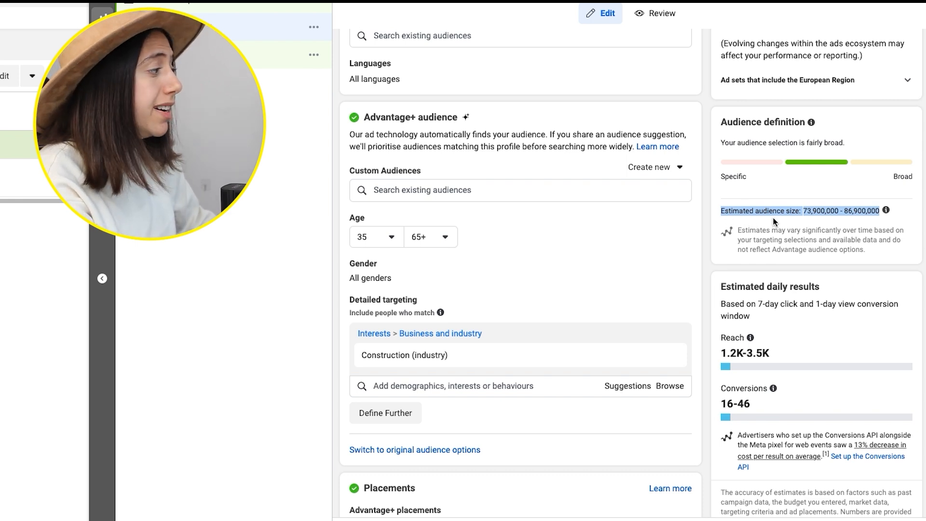
click(806, 217)
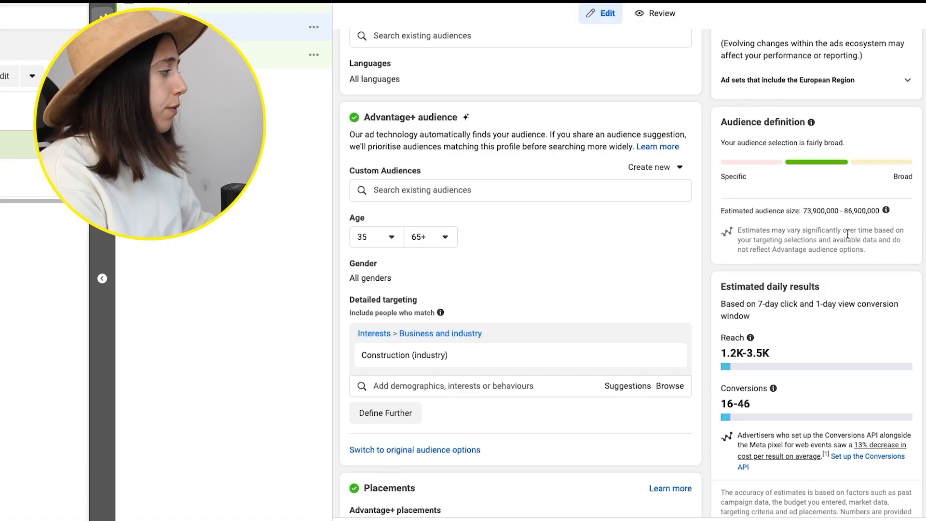
scroll(481, 326, down, 1)
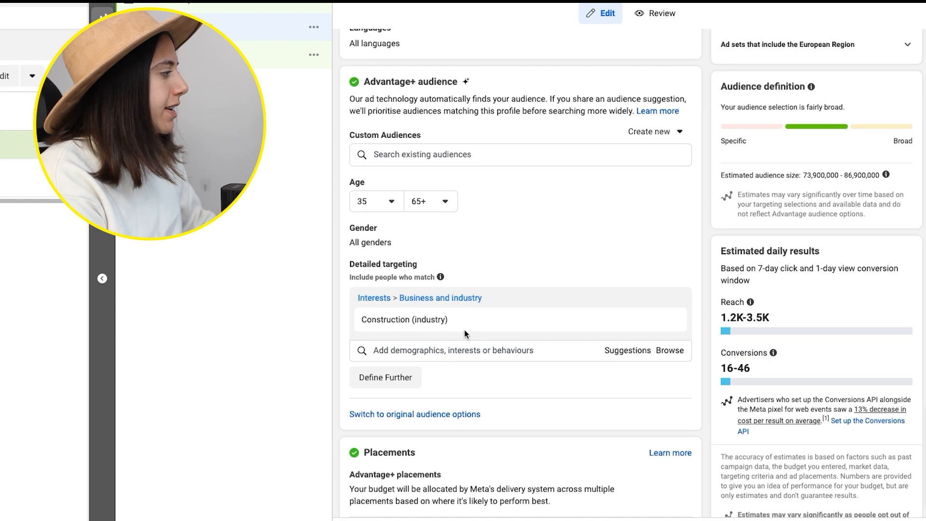
- Rename the ad set after its Construction (industry) interest, ending the name with the audience size 86.9M
mouse_move(456, 317)
drag(466, 316, 352, 316)
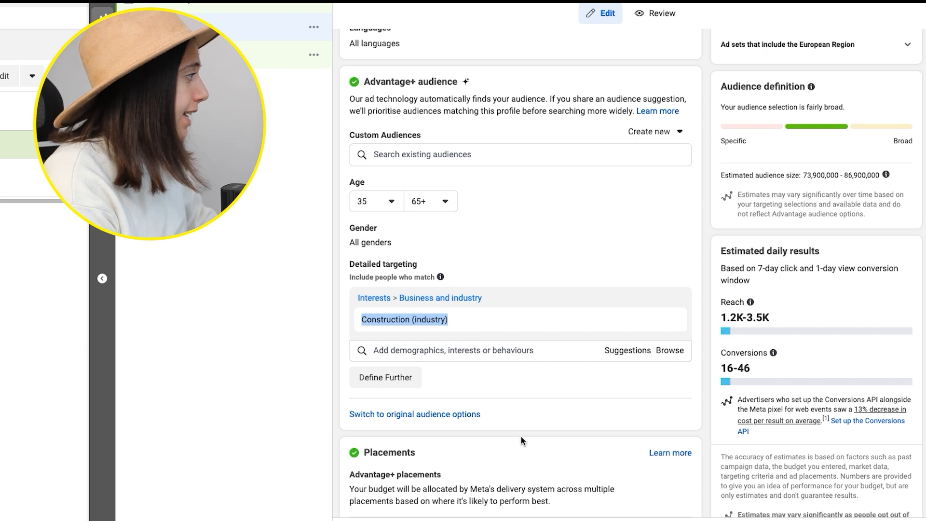
scroll(521, 436, up, 20)
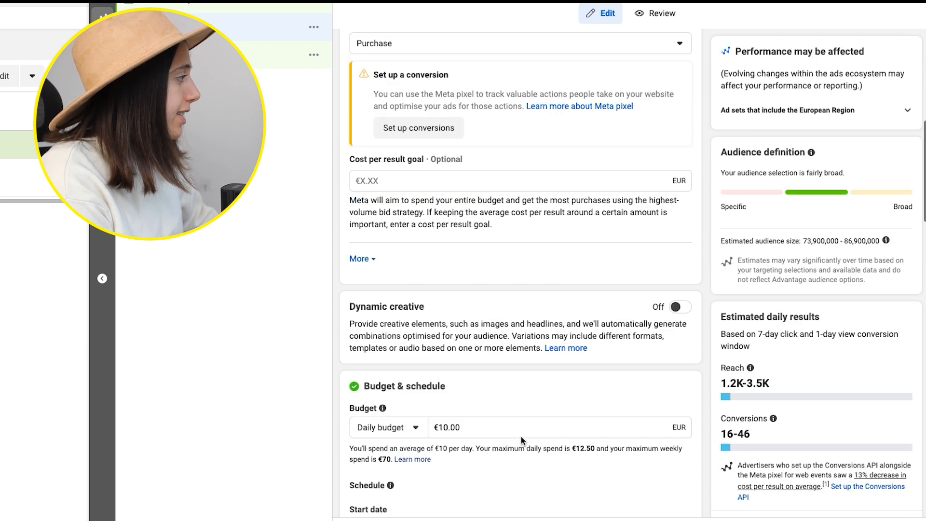
drag(422, 78, 328, 82)
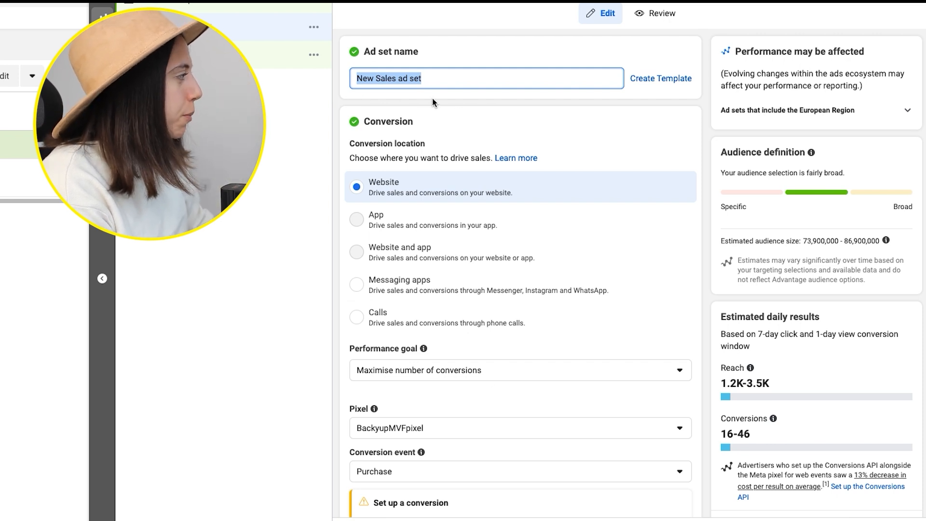
scroll(475, 333, down, 10)
scroll(475, 329, down, 4)
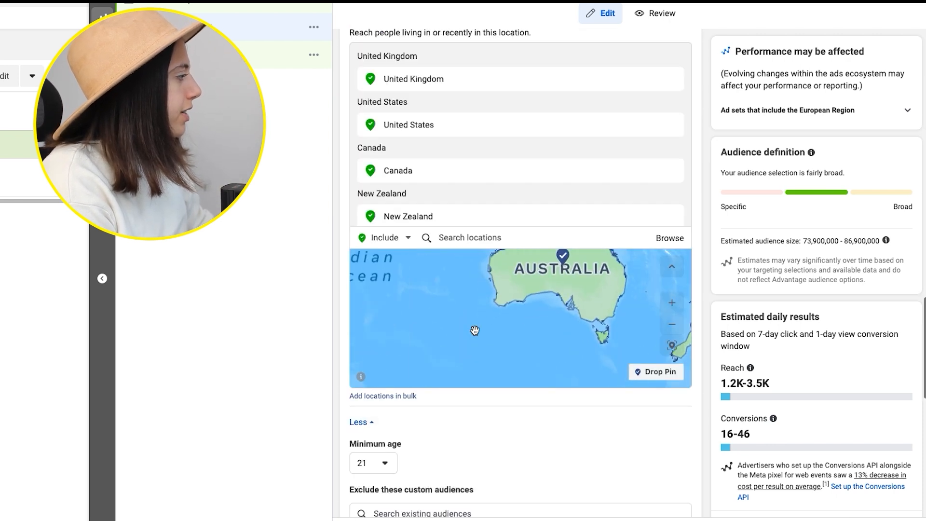
scroll(514, 448, down, 8)
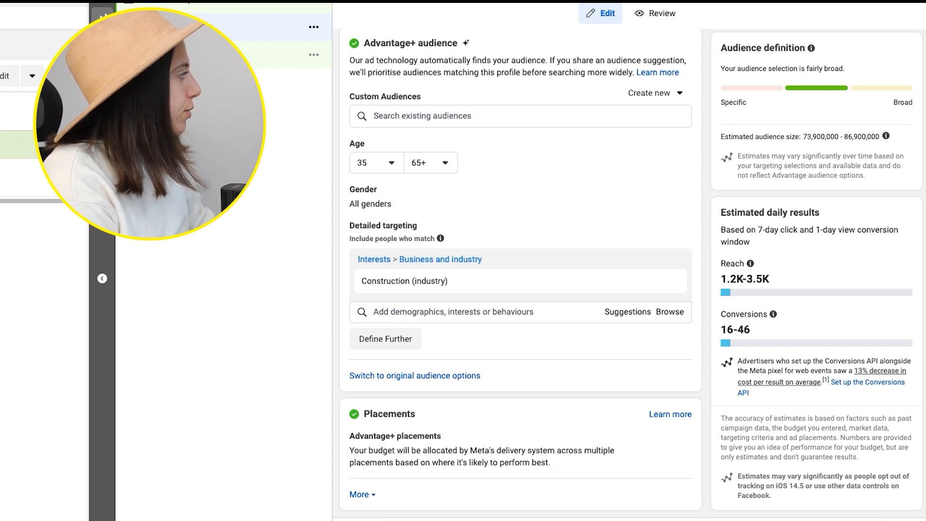
click(212, 27)
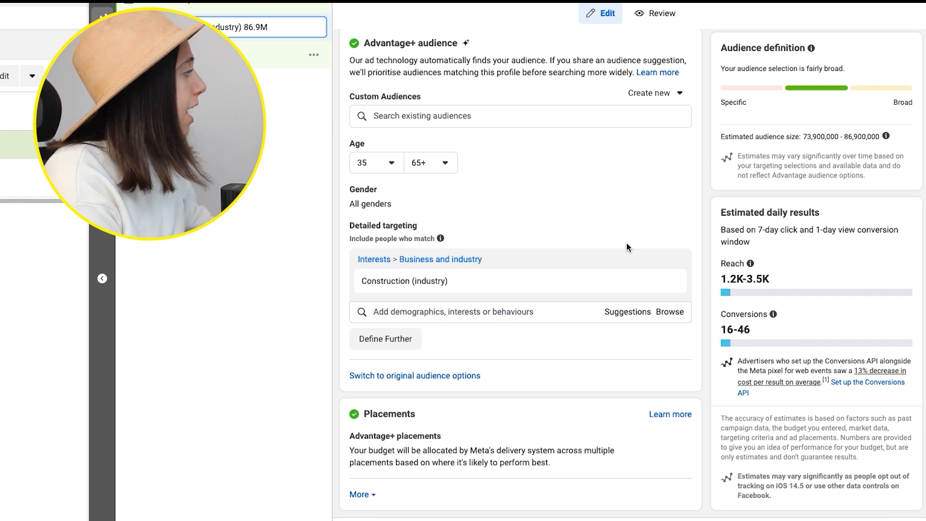
- Examine the additional placement settings for brand safety and suitability, including the inventory filter
mouse_move(426, 458)
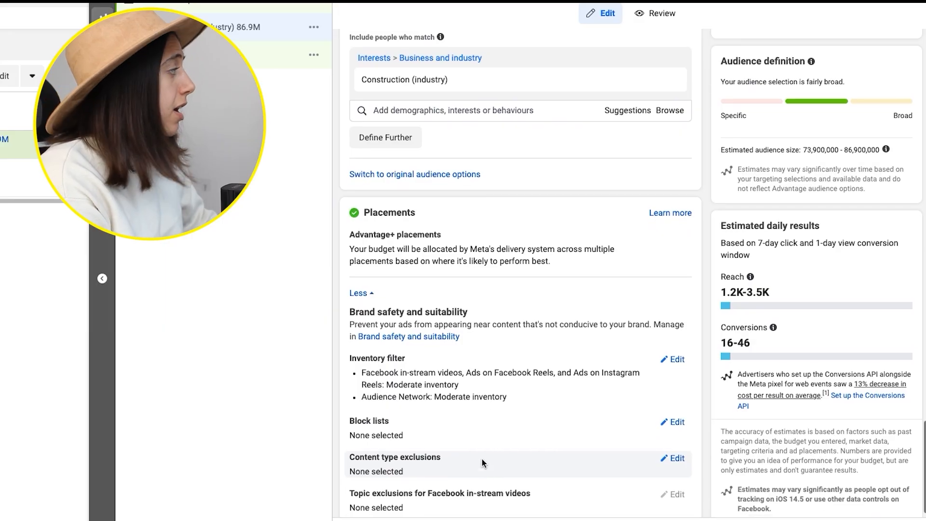
scroll(475, 424, down, 1)
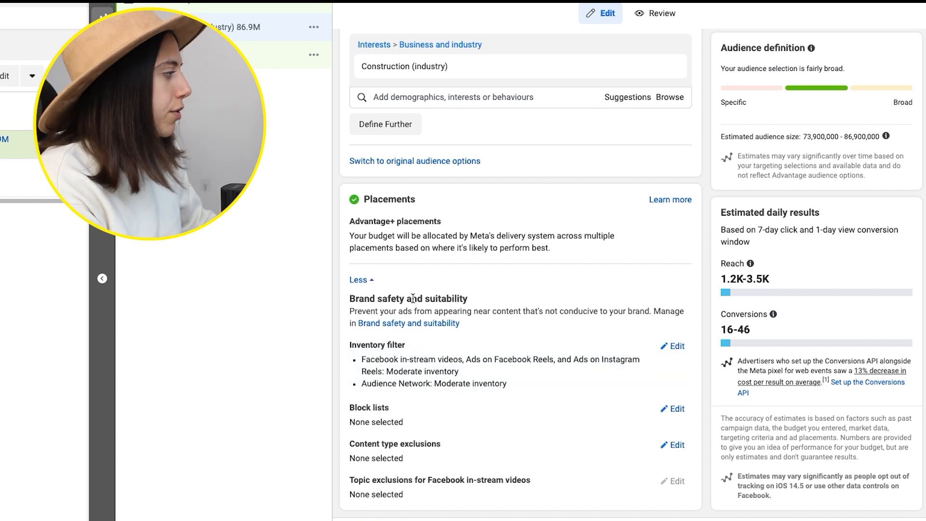
click(358, 280)
click(358, 496)
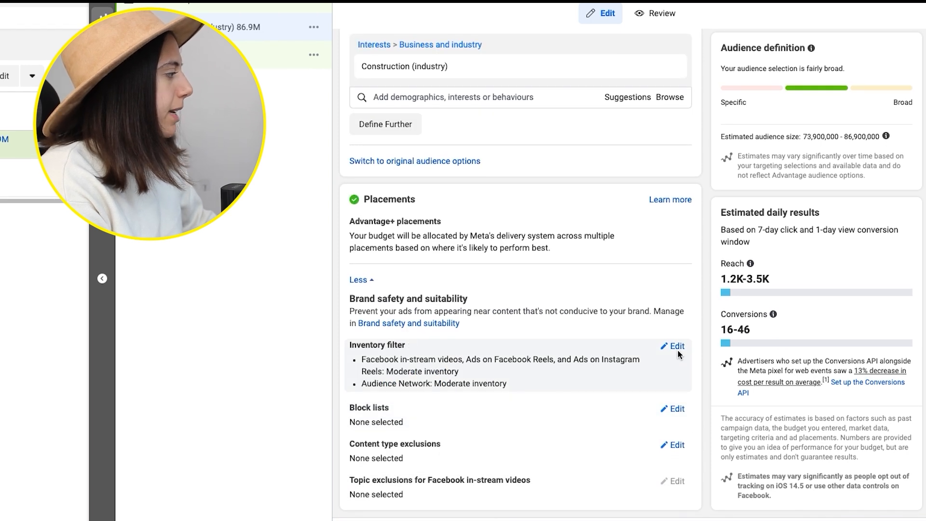
click(677, 347)
scroll(576, 375, down, 2)
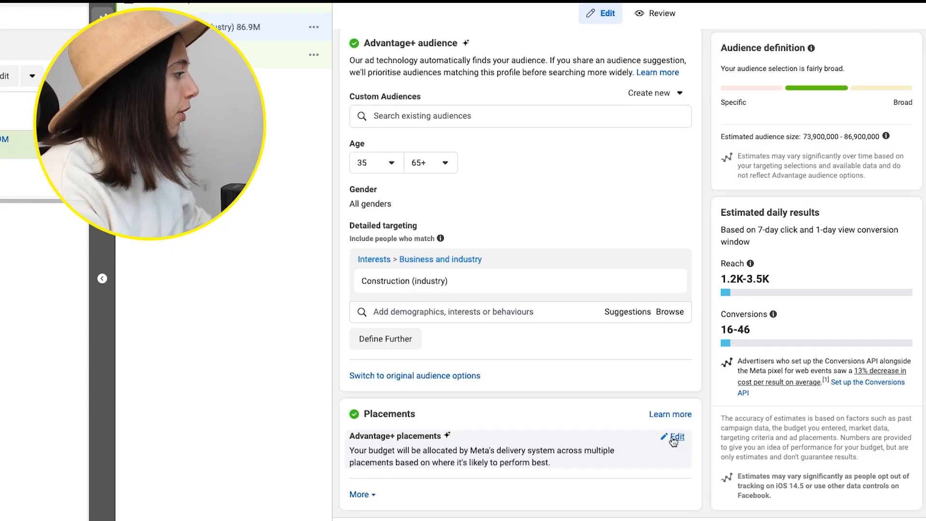
- Try manual placements with Instagram plus the Feeds, in-stream ads and search results placements, and switch the ad set back to Advantage+ placements
click(674, 438)
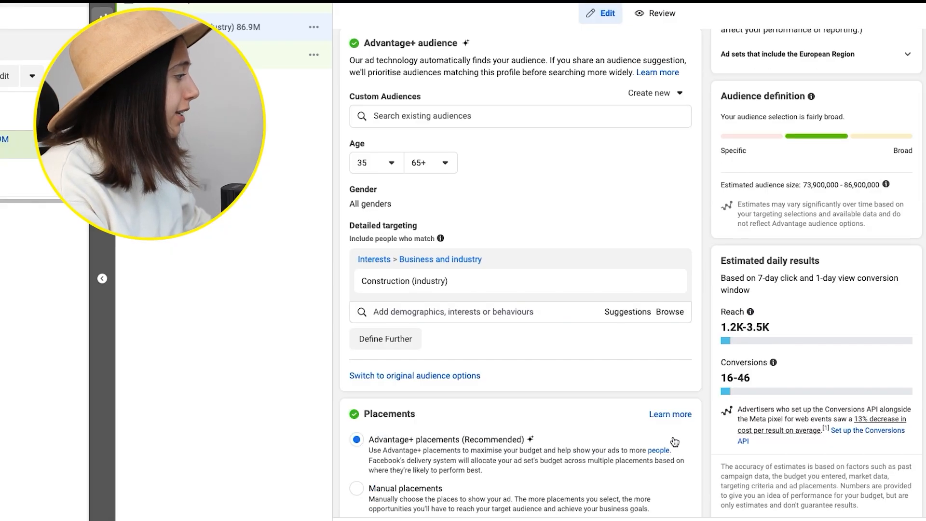
scroll(513, 382, down, 1)
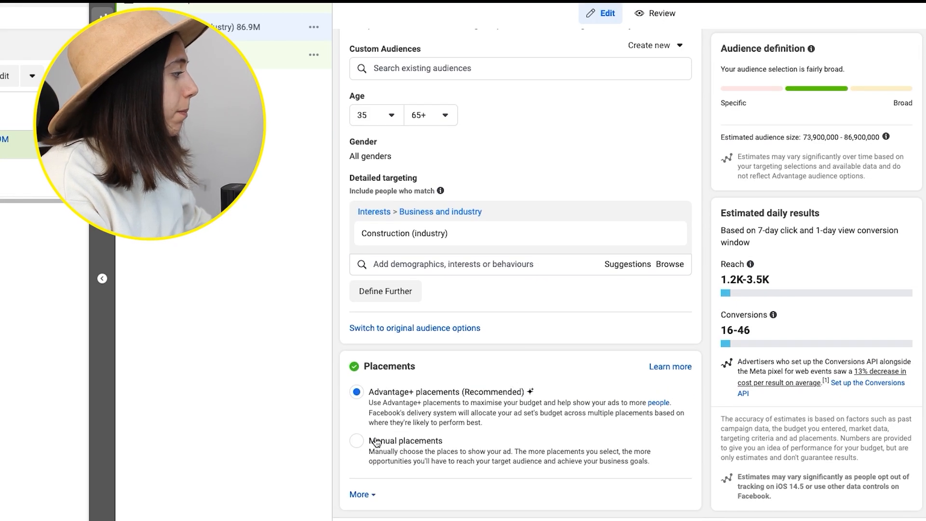
click(572, 454)
scroll(533, 357, down, 5)
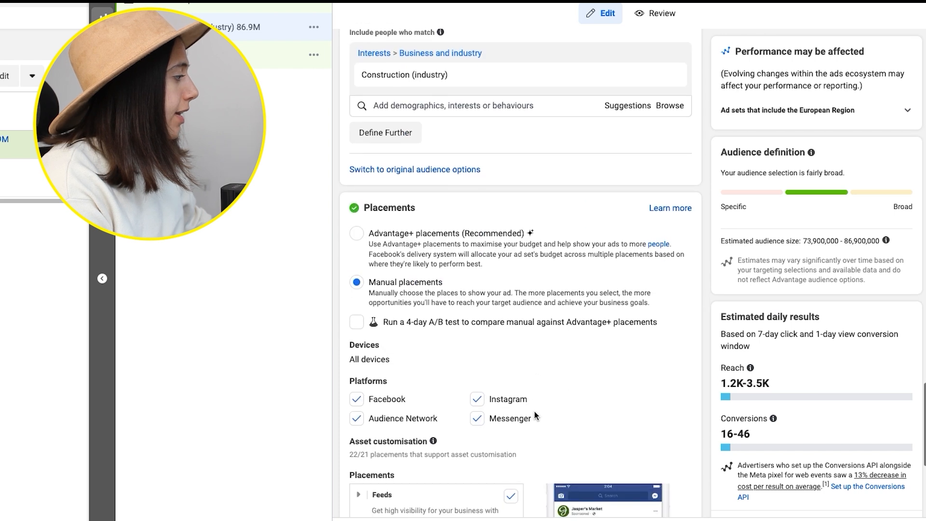
scroll(349, 312, down, 2)
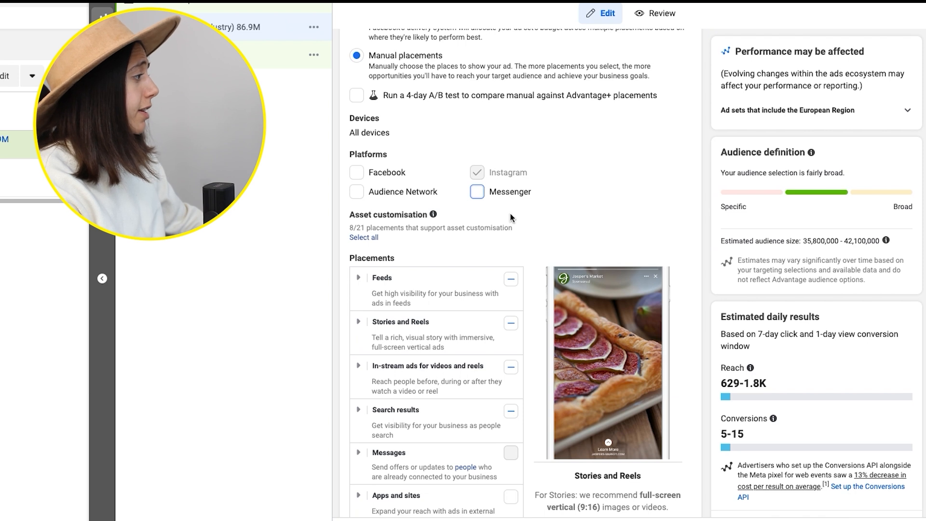
click(511, 279)
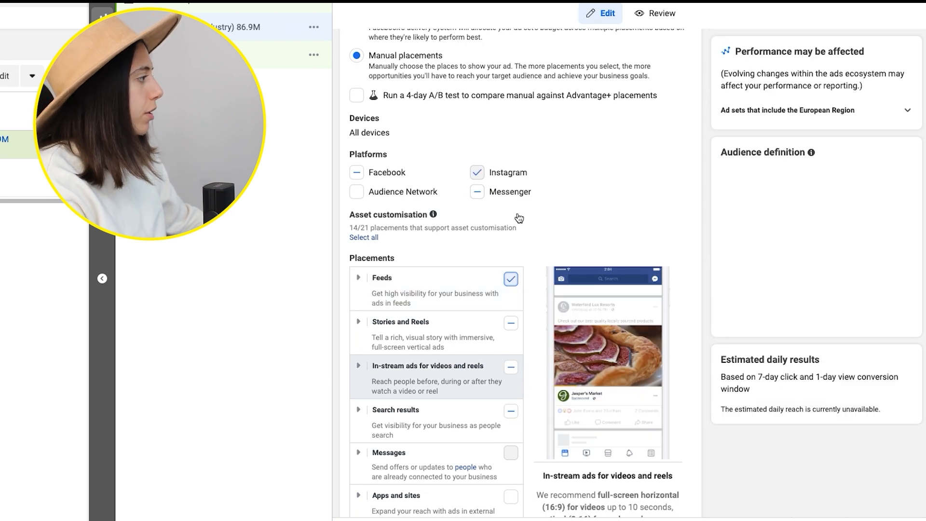
scroll(434, 184, up, 1)
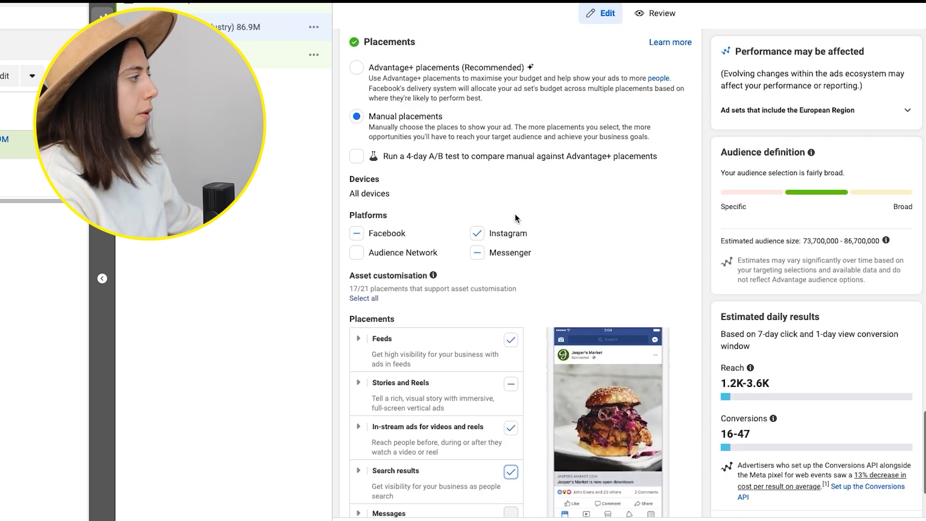
click(357, 68)
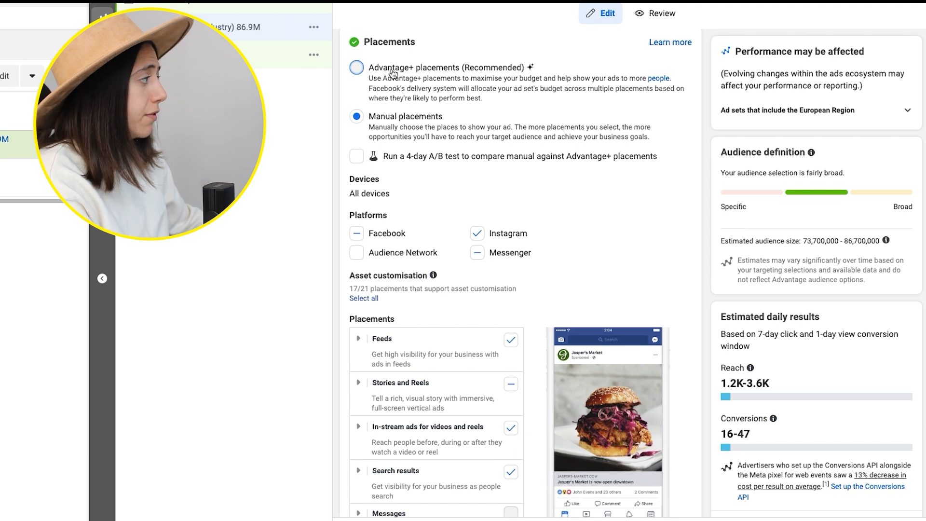
- Rename the new sales ad as "Video 1"
click(443, 101)
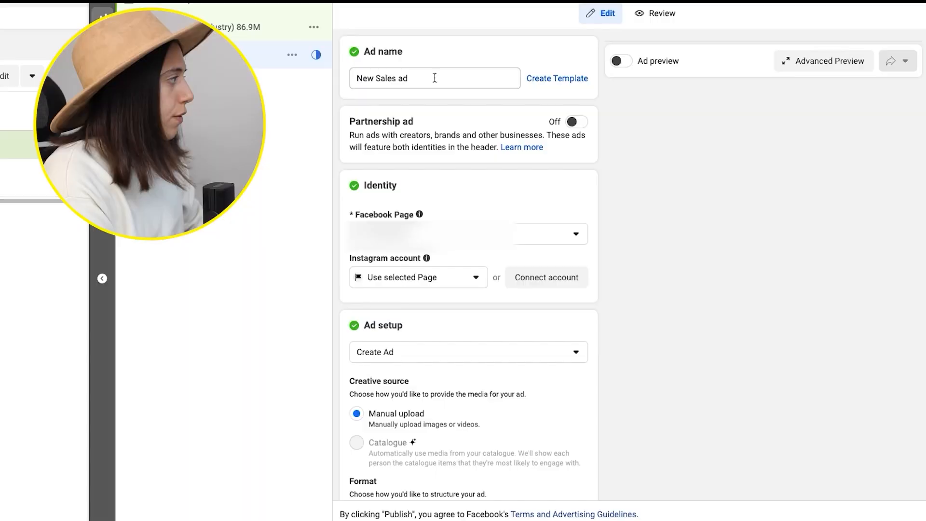
text(V)
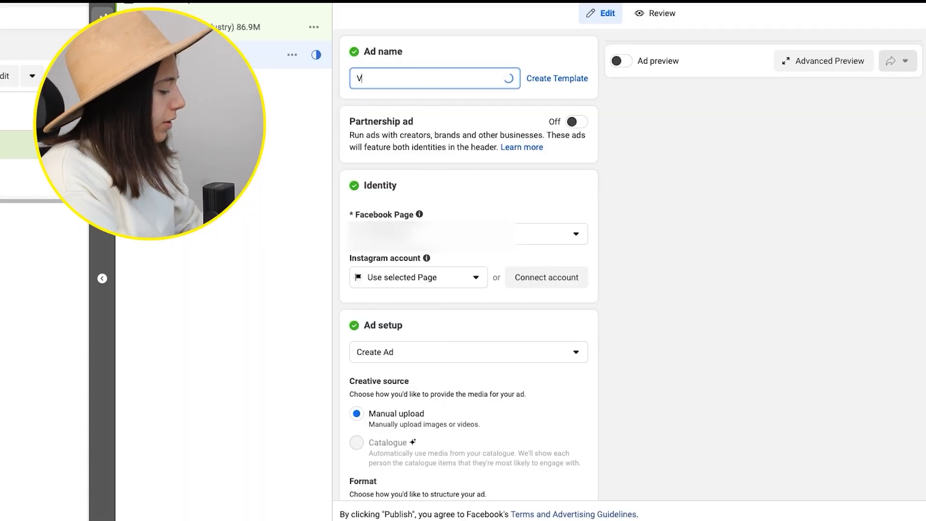
text(ideo 1)
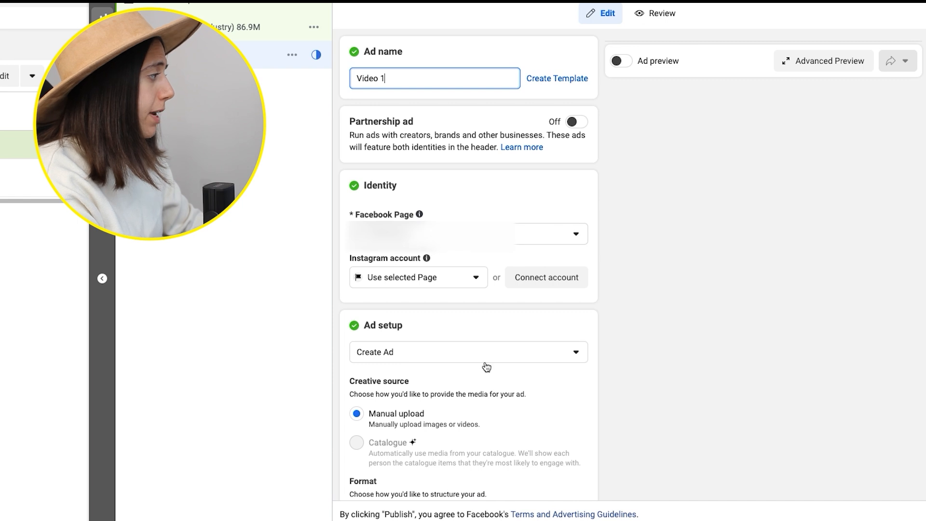
- Keep manual upload and the single image or video format in the ad setup, and turn off multi-advertiser ads
scroll(478, 337, down, 2)
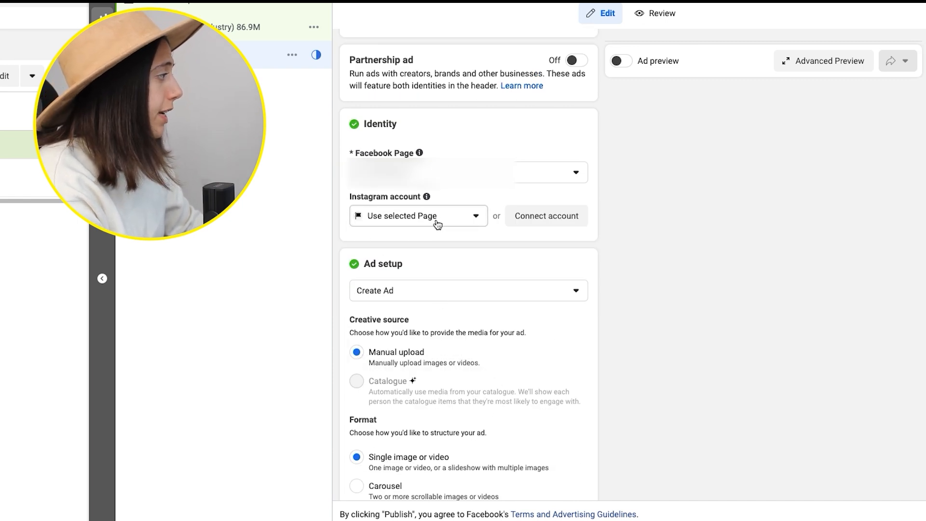
scroll(374, 164, down, 3)
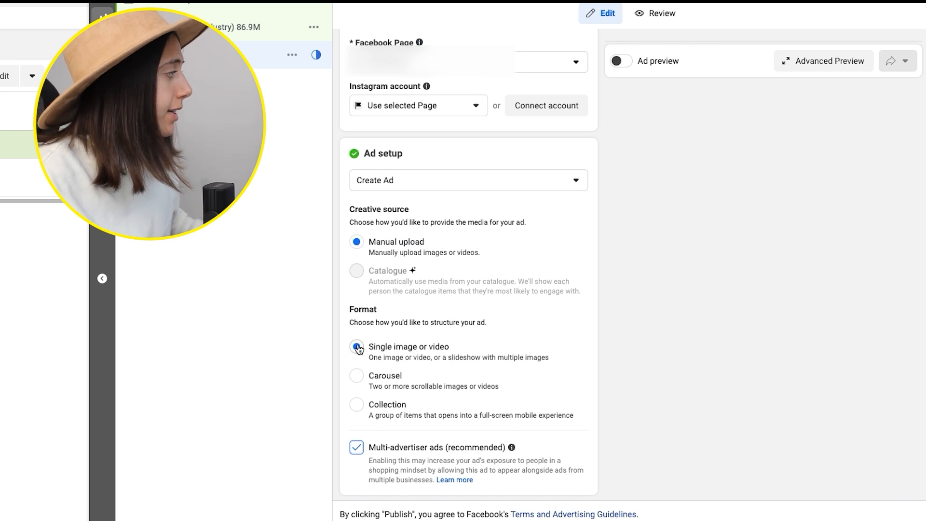
scroll(359, 348, down, 1)
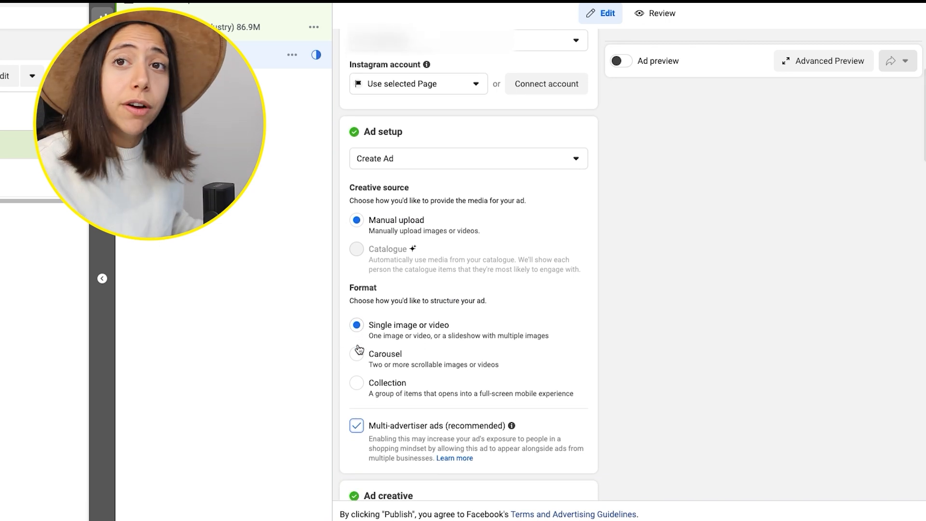
scroll(359, 349, down, 1)
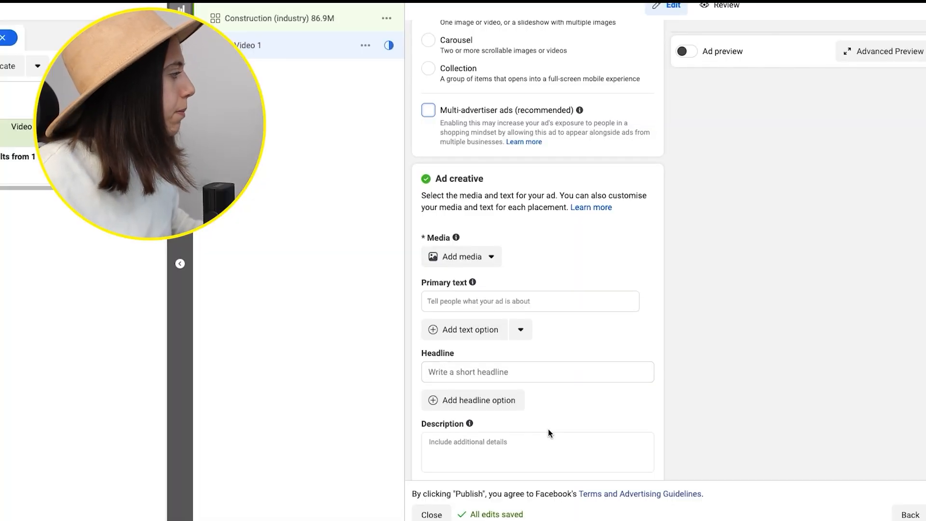
scroll(549, 430, down, 1)
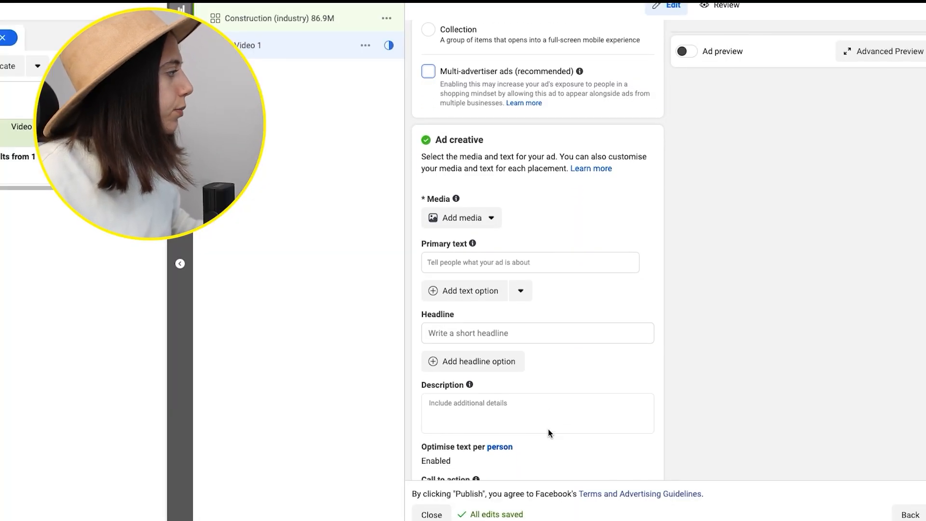
click(444, 218)
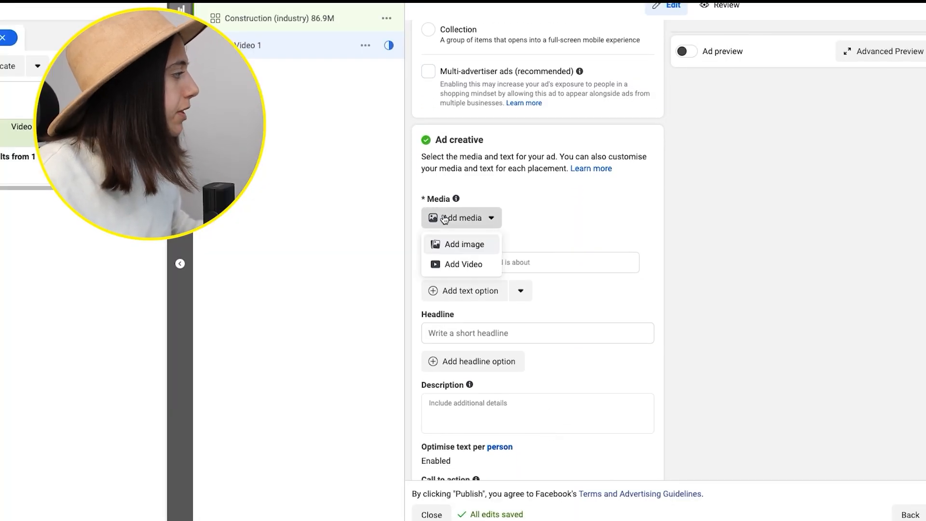
click(461, 272)
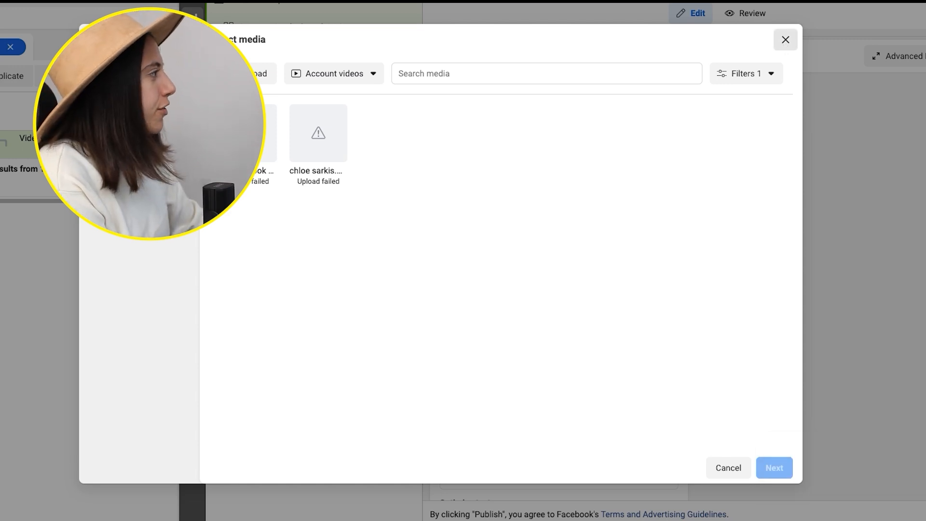
click(786, 39)
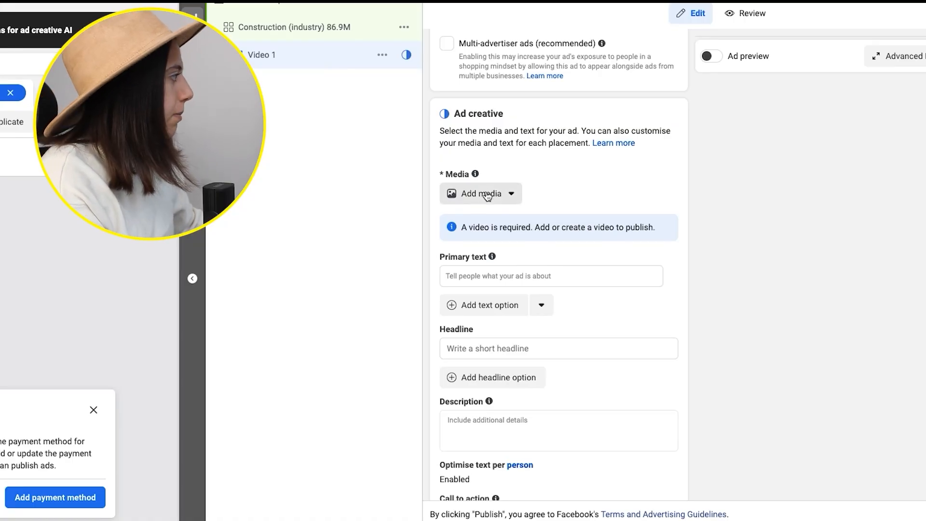
- Add the vertical video from the account videos as the ad's media, keeping its full length
click(488, 195)
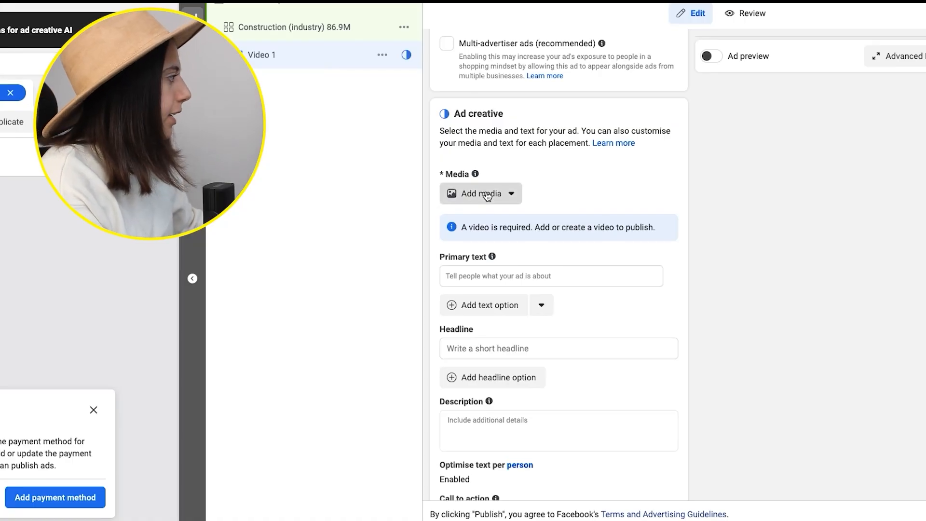
click(490, 240)
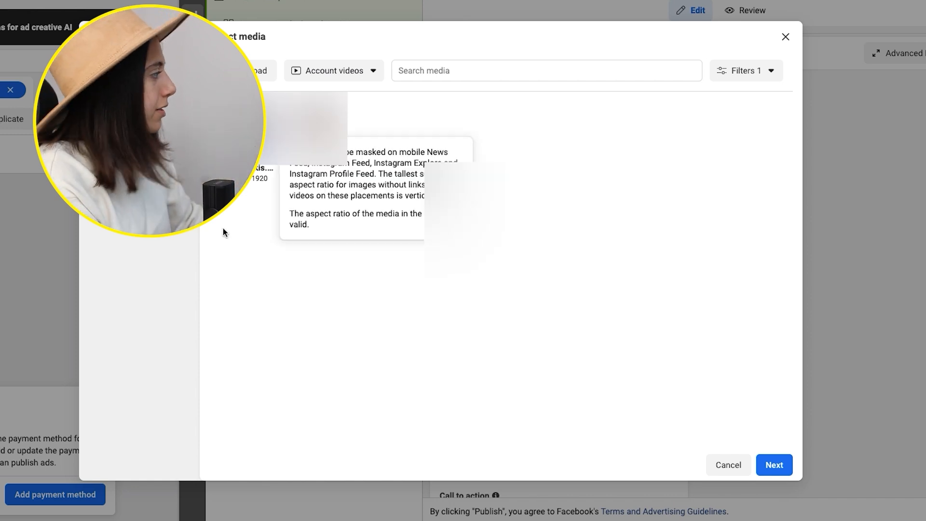
click(773, 469)
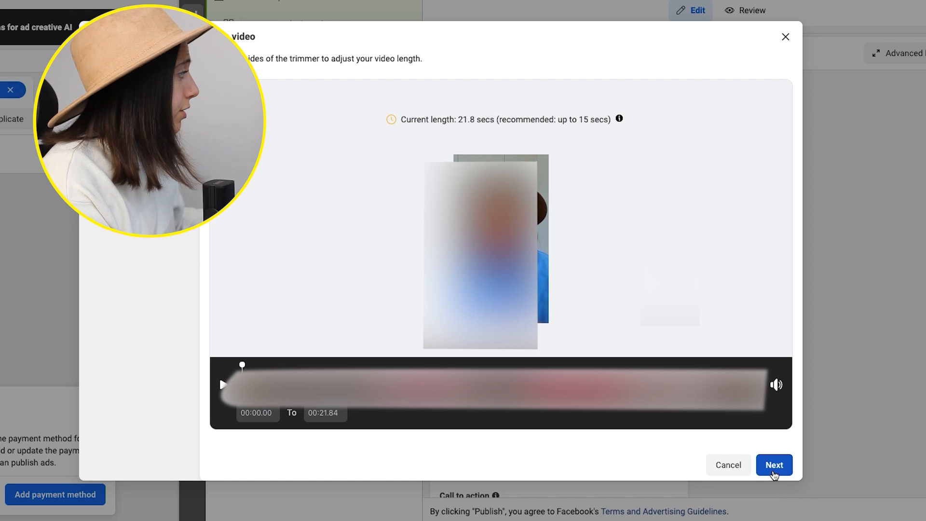
click(774, 465)
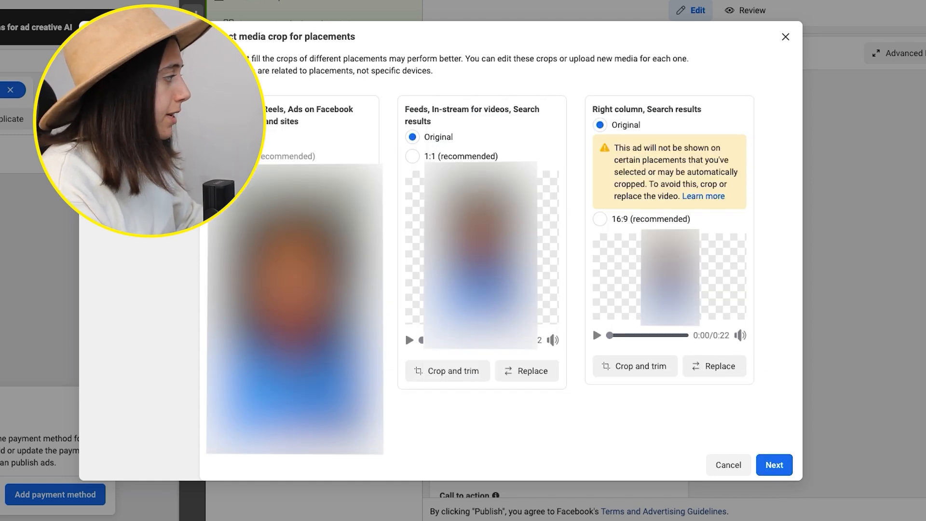
- Preview the 1:1 crop for feeds, in-stream videos and search results, but keep the original crop for these placements
click(413, 156)
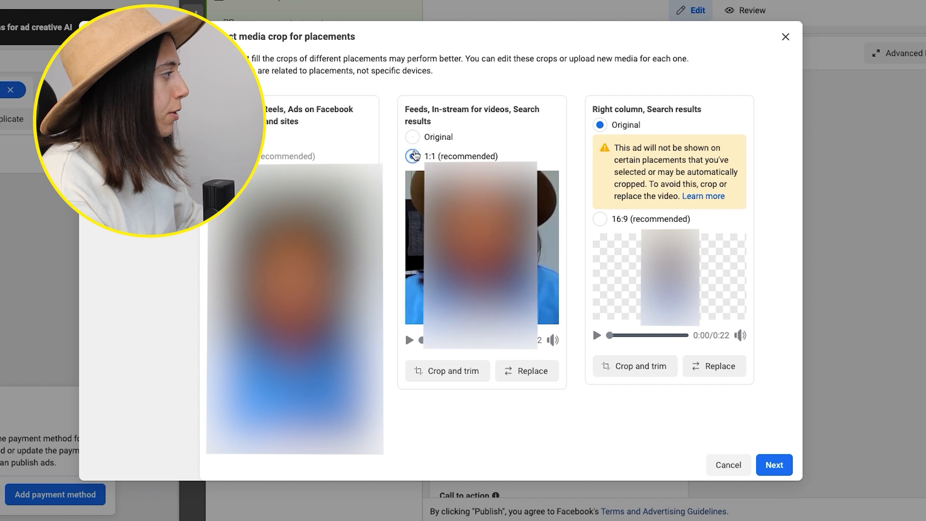
click(413, 137)
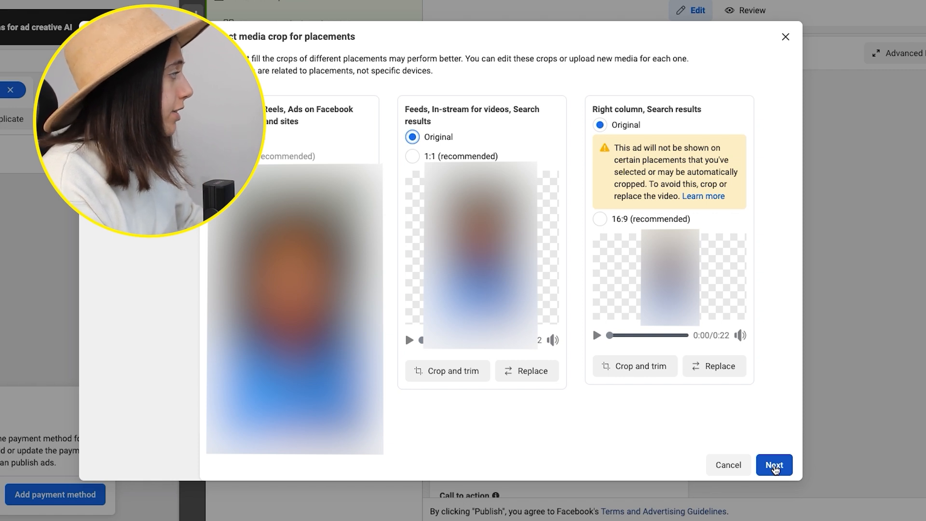
click(774, 466)
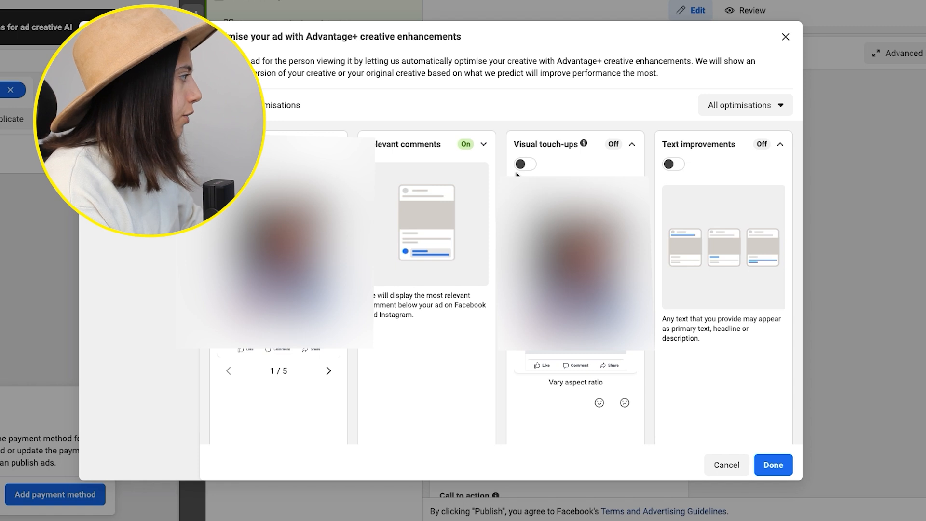
- Turn on visual touch-ups and text improvements in the Advantage+ creative enhancements and finish the media setup
click(525, 164)
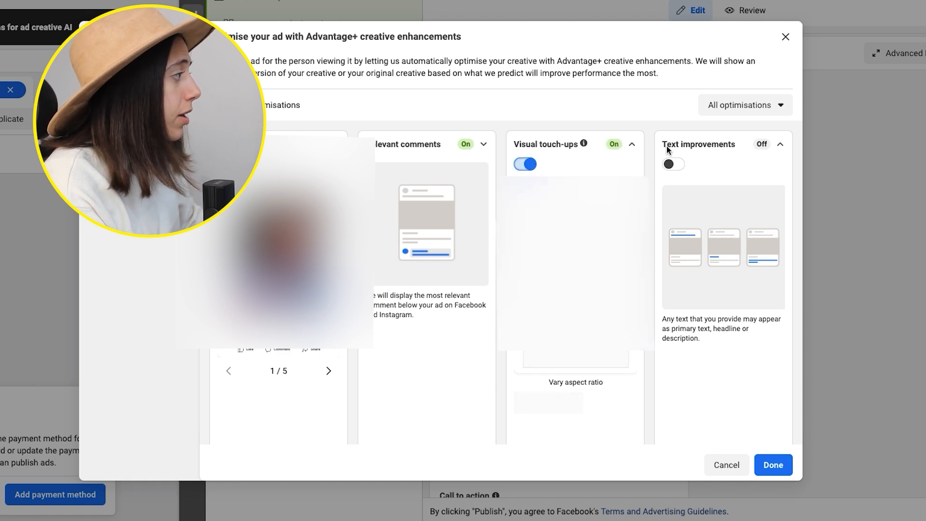
scroll(682, 169, down, 1)
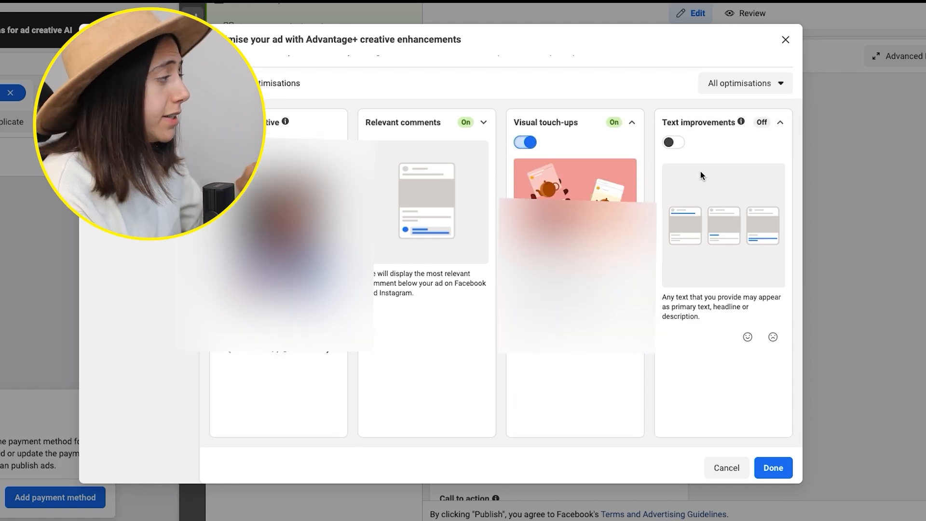
click(673, 142)
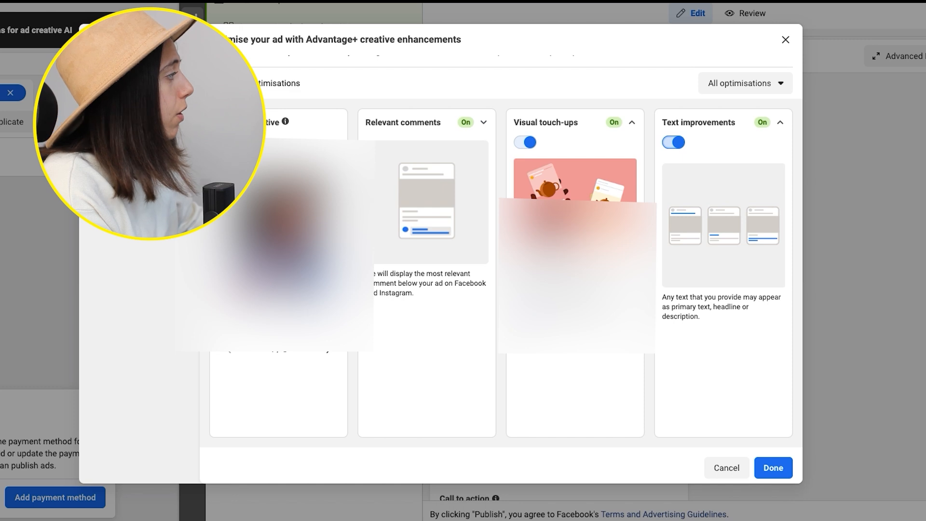
double_click(306, 84)
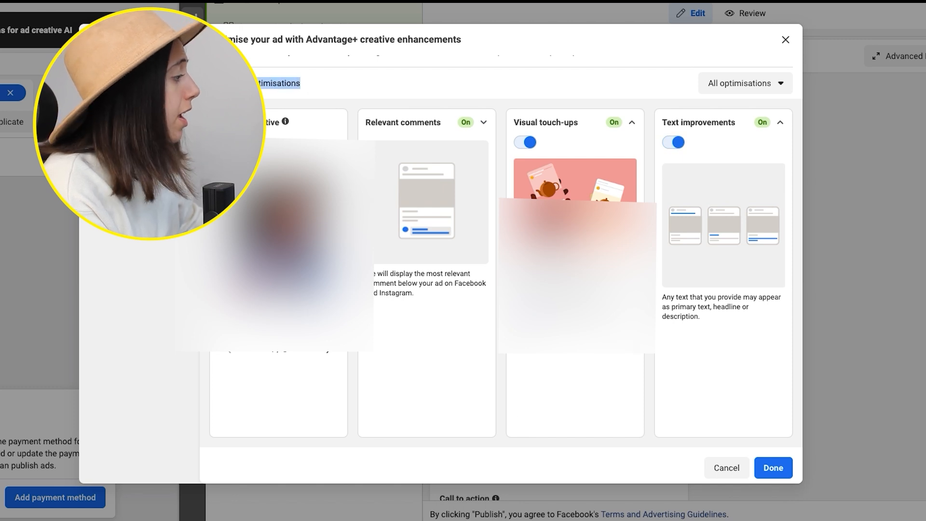
click(772, 468)
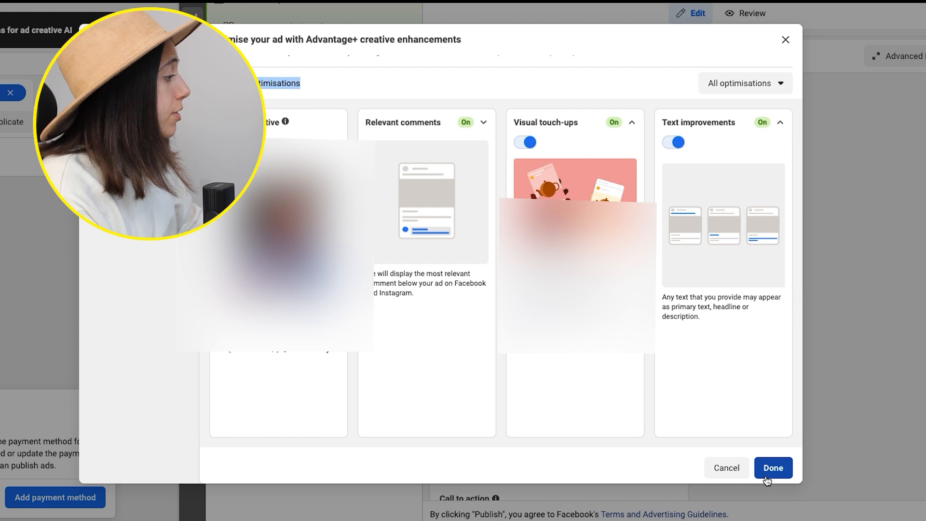
click(773, 467)
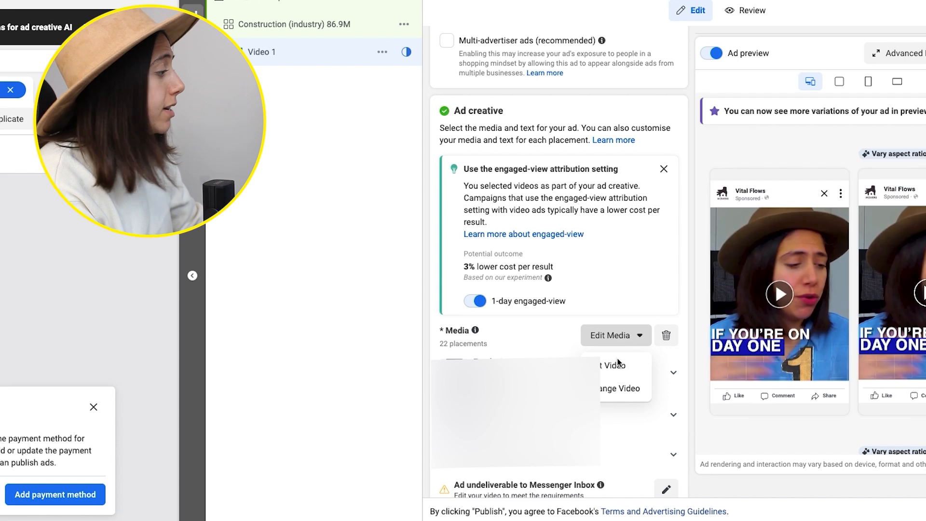
- Give the ad video a manual thumbnail, using the pink frame with the Facebook logo and "PERSON IN" caption, and save it
click(616, 366)
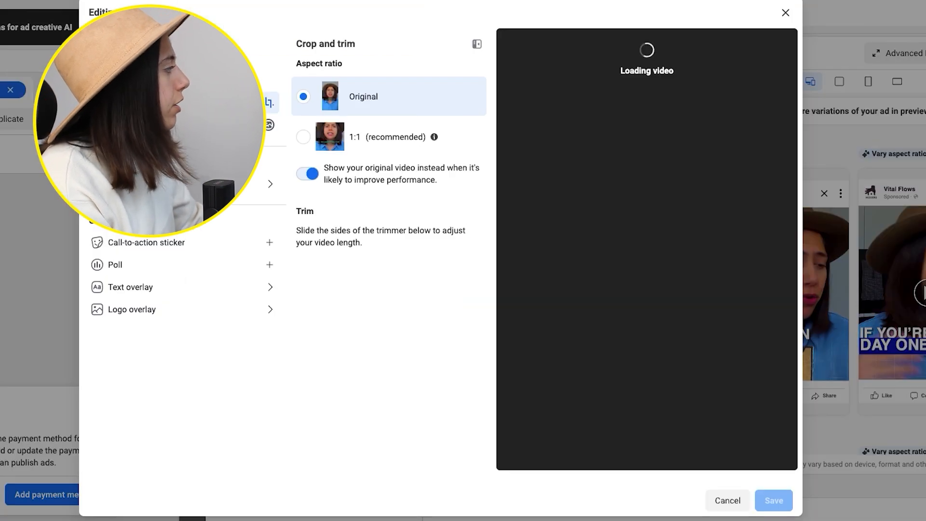
click(173, 125)
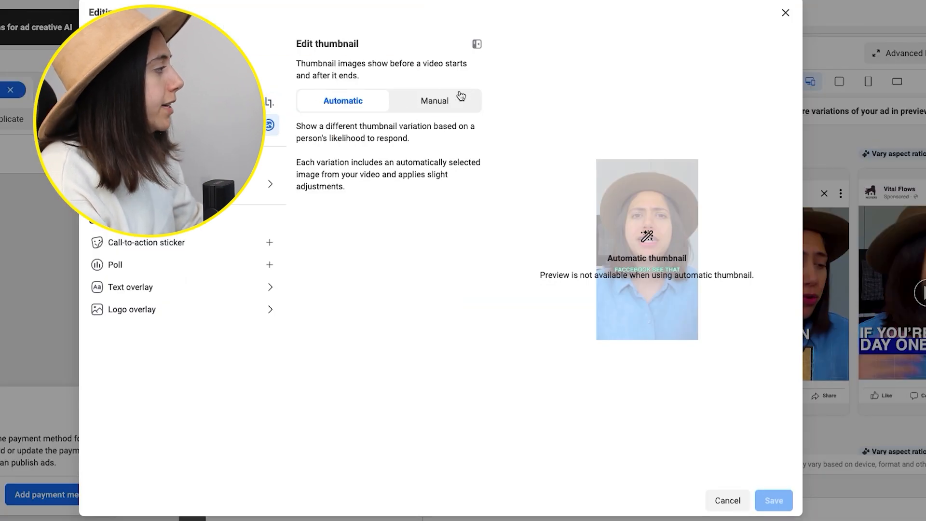
click(415, 103)
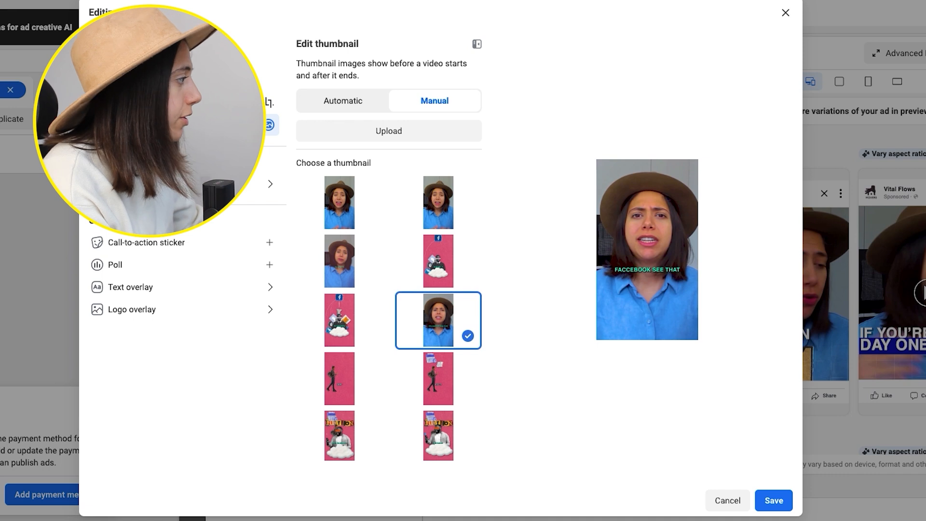
click(438, 261)
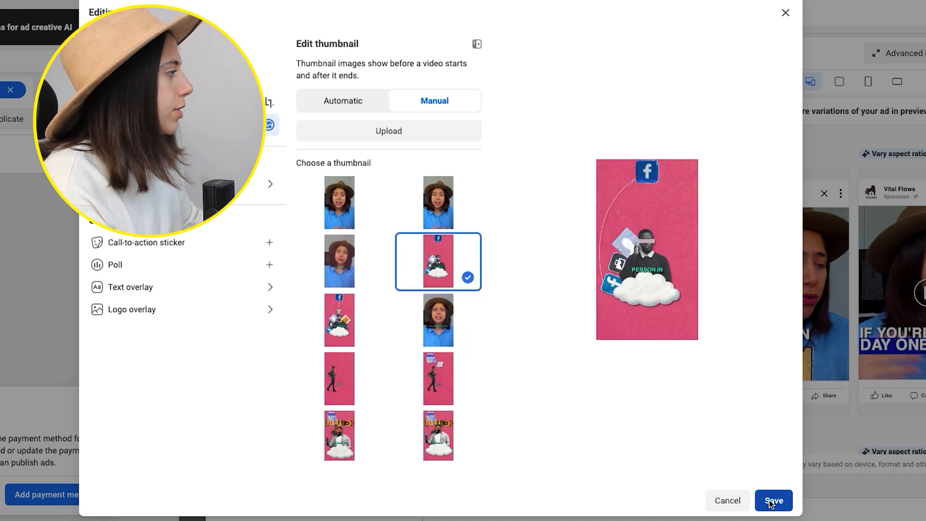
click(772, 501)
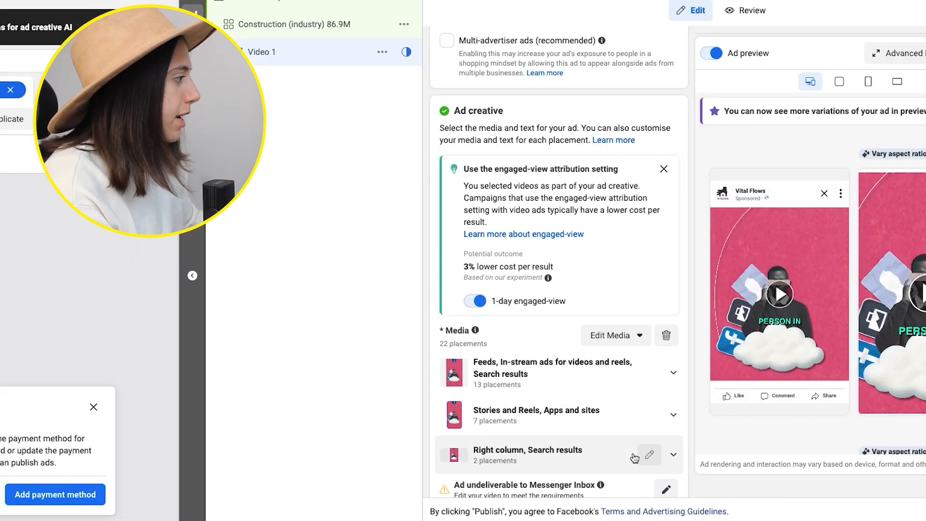
- Enter the headlamp primary text, from "No more clunky torchlights" through the feature checklist and "Buy 1 get 1 for FREE Today!" to the limited-stock line
scroll(635, 458, down, 5)
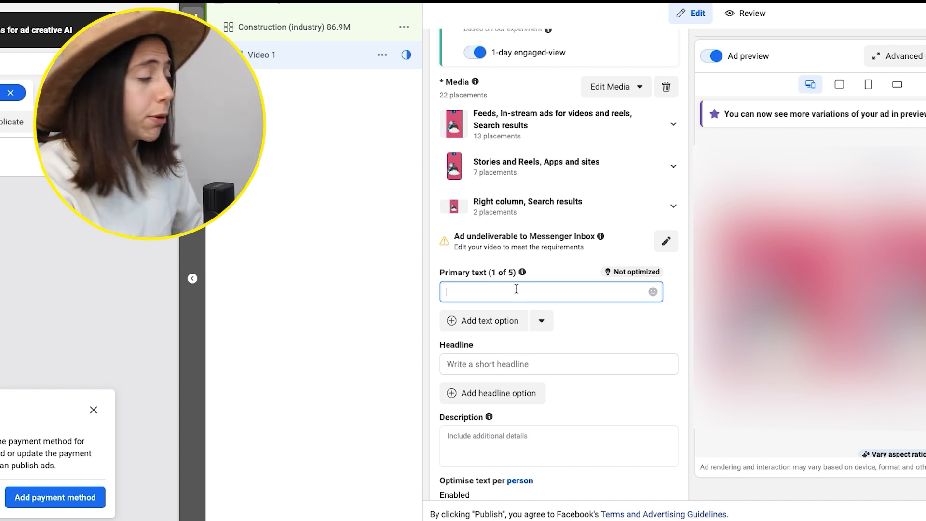
text(🔦 No more clunky torchlights. With our ultra-lightweight headlamp, navigate the dark hands-free.  ✅ 230° Wide Angle Beam  ✅ 5 Unique Lighting Modes  ✅ Waterproof and Weatherproof  ✅ Lightweight & Easily Adjustable  Buy 1 get 1 for FREE Today!  🚨 Stock is limited, click shop now to secure your headlamp today!)
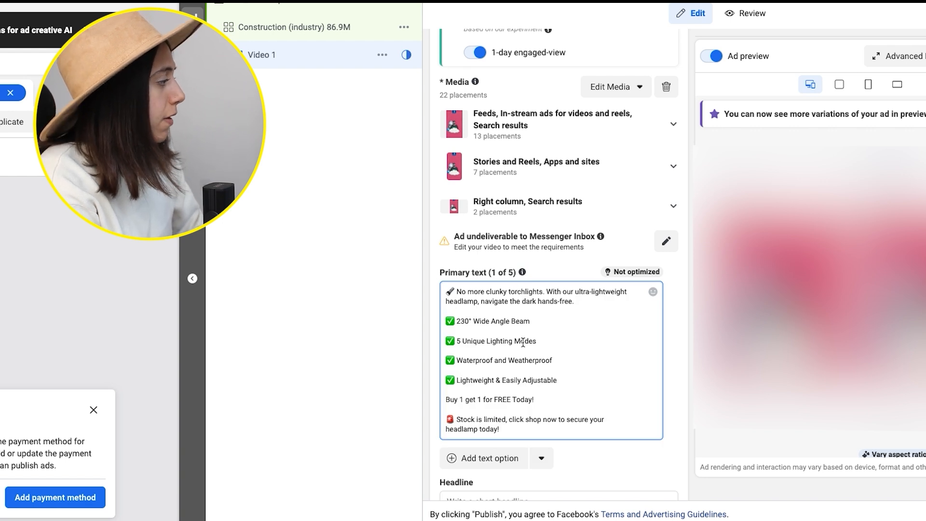
- Examine the AI-generated text variations suggested for the primary text
scroll(523, 342, down, 1)
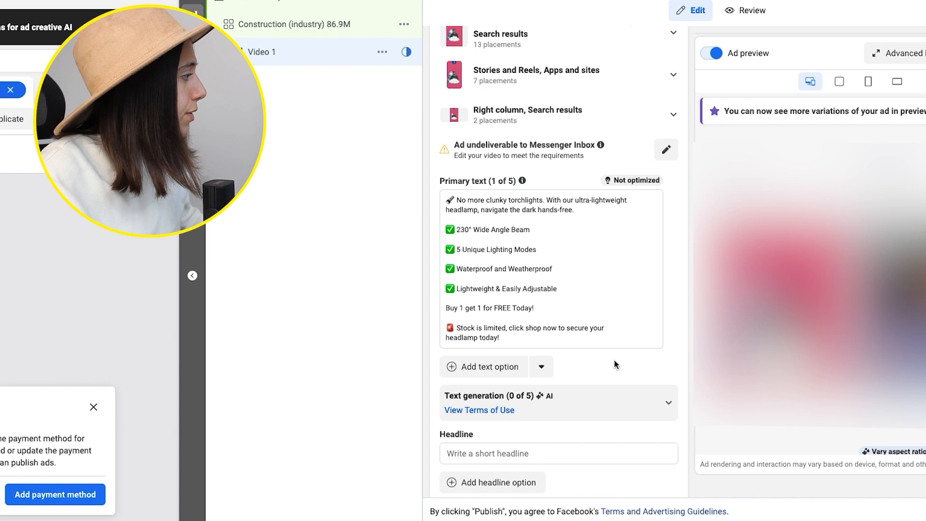
scroll(603, 362, down, 1)
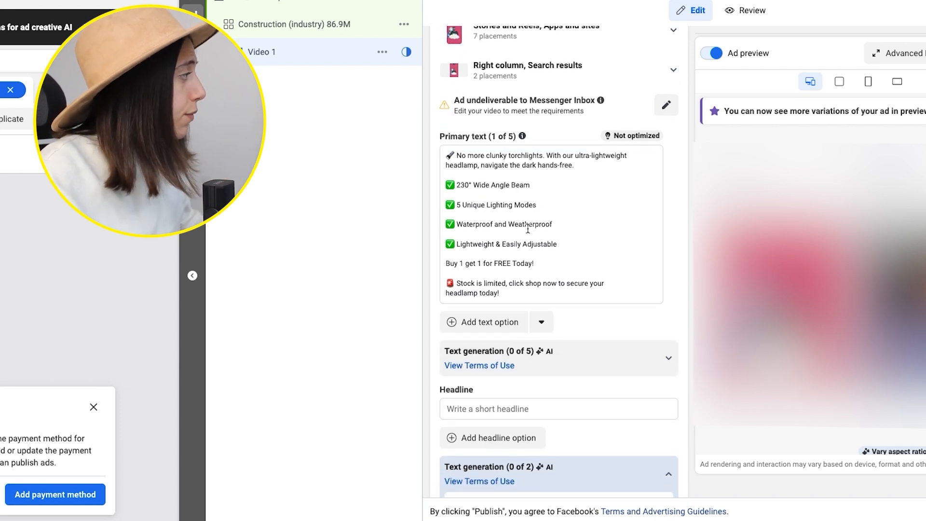
mouse_move(507, 371)
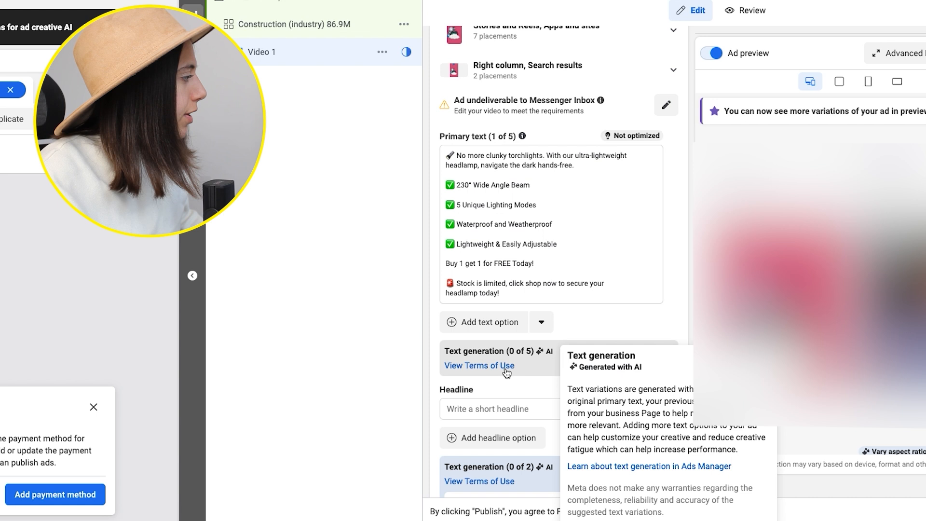
click(547, 368)
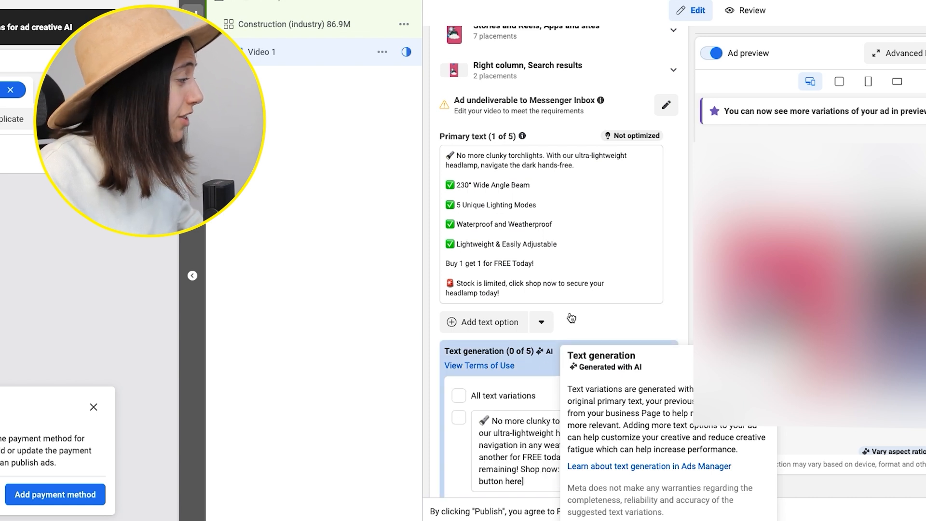
scroll(607, 320, down, 3)
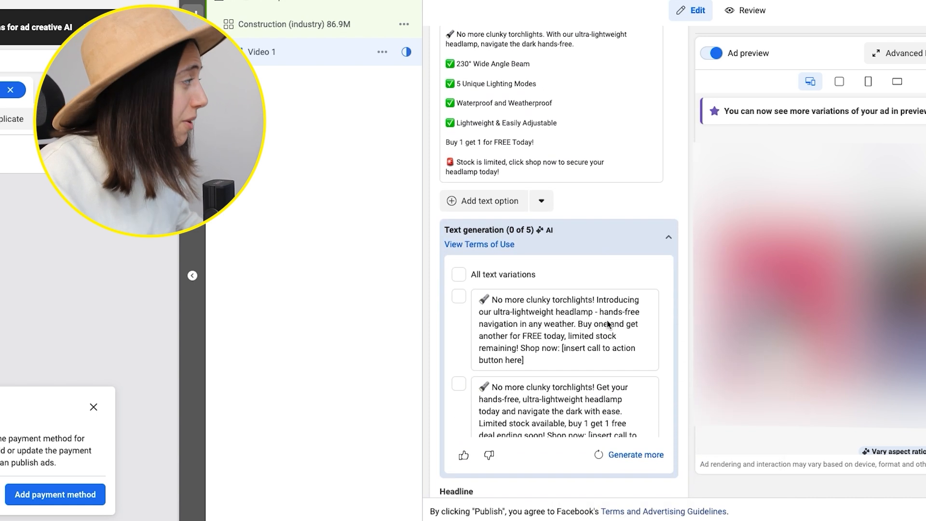
scroll(607, 320, down, 1)
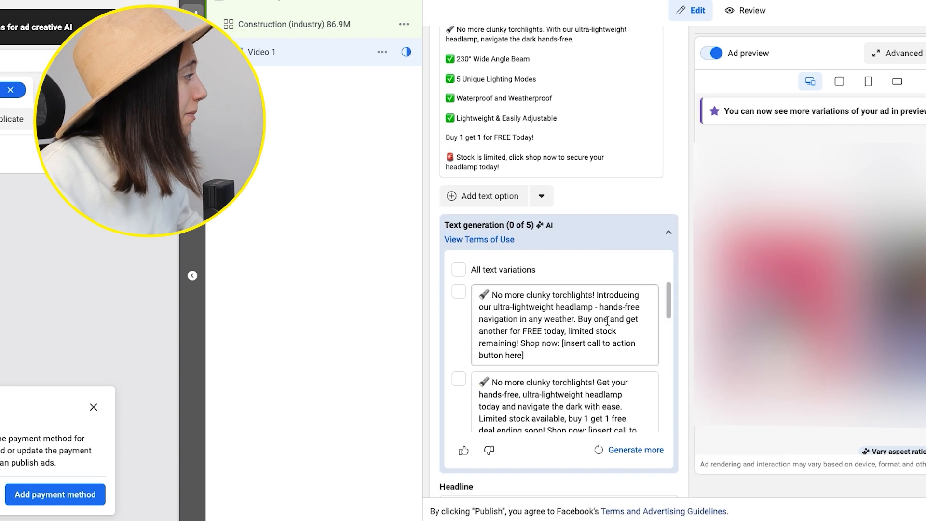
- Leave the AI variations unselected and enter the headline "Nightbud The Last Headlamp You Need" and the description "Over 50,000 Happy Customers"
click(648, 248)
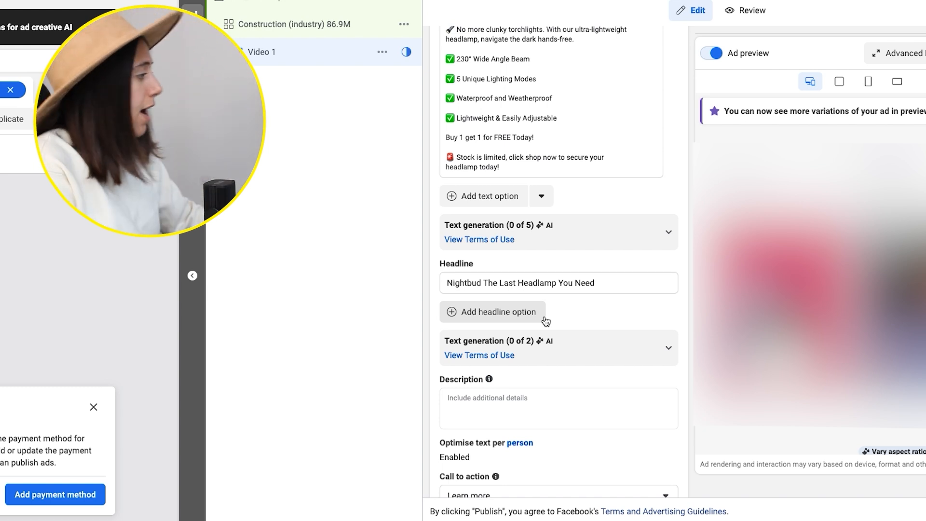
click(502, 404)
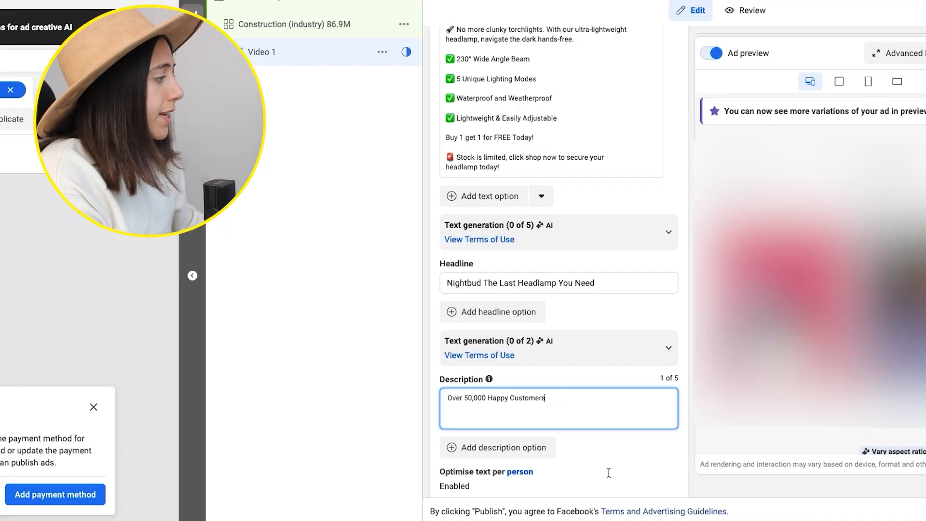
scroll(608, 473, down, 1)
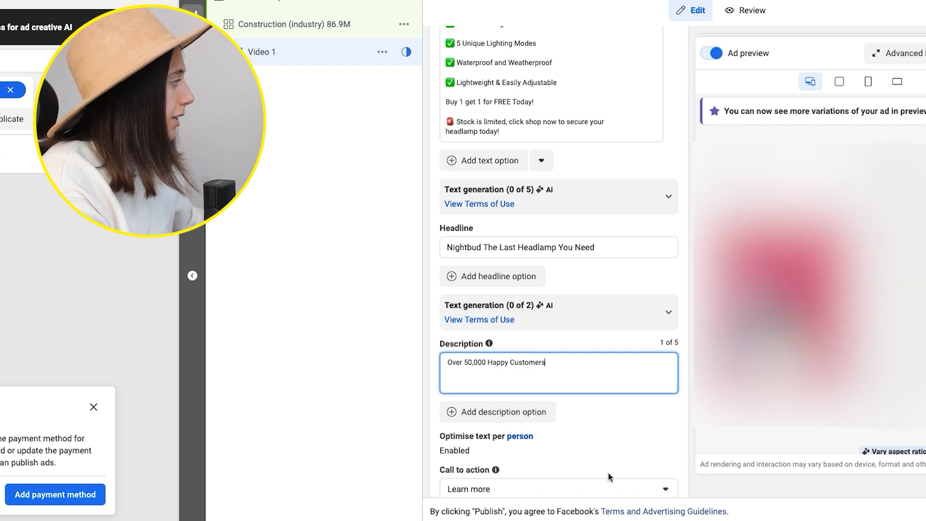
scroll(609, 473, down, 1)
scroll(609, 473, down, 1)
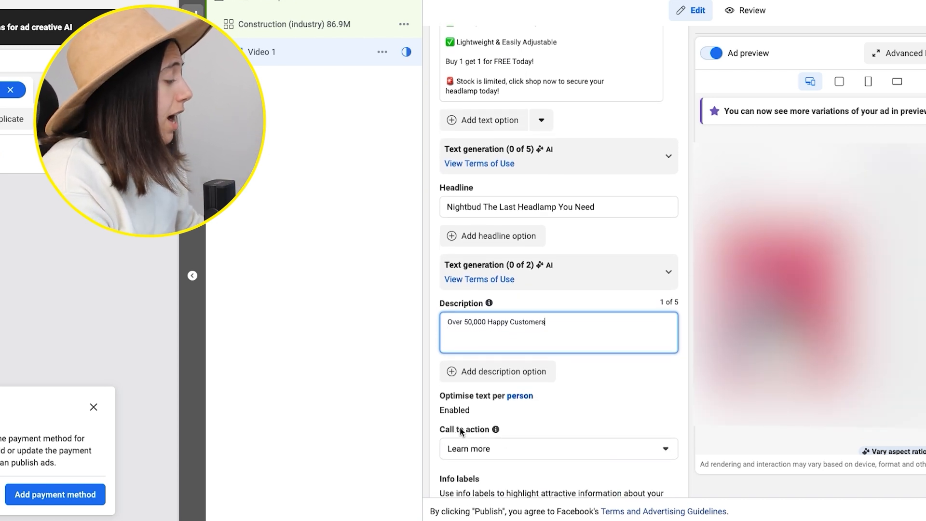
scroll(556, 428, down, 3)
click(511, 386)
scroll(645, 457, down, 8)
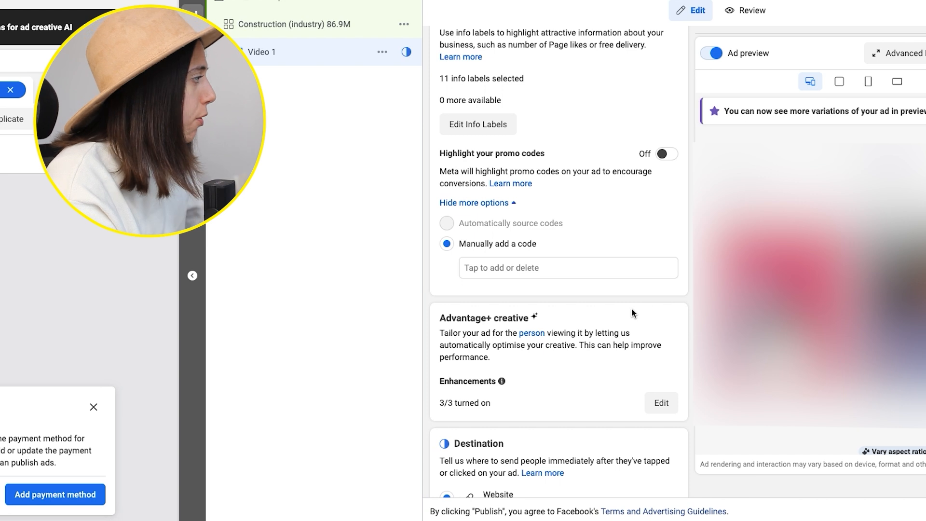
scroll(615, 345, down, 2)
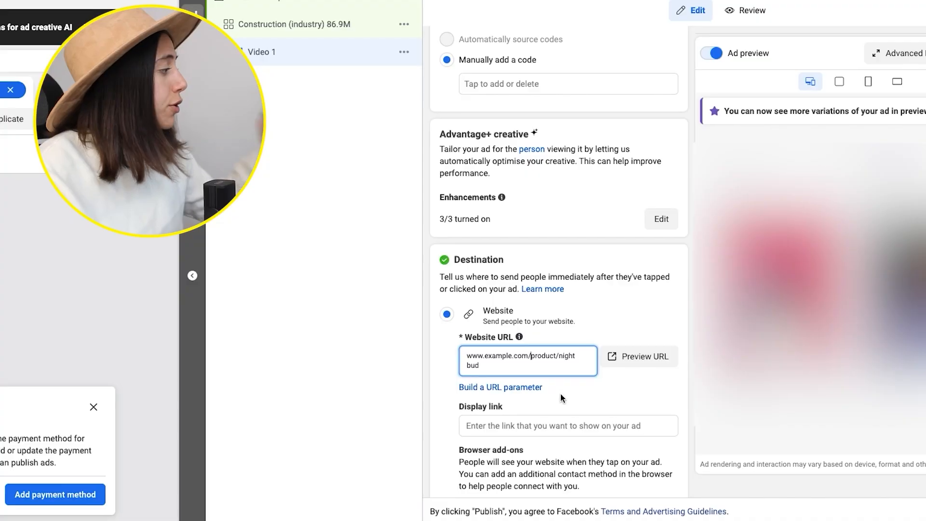
- Build URL parameters for the website link, with campaign medium {{adset.name}} and campaign name {{campaign.name}}
click(493, 391)
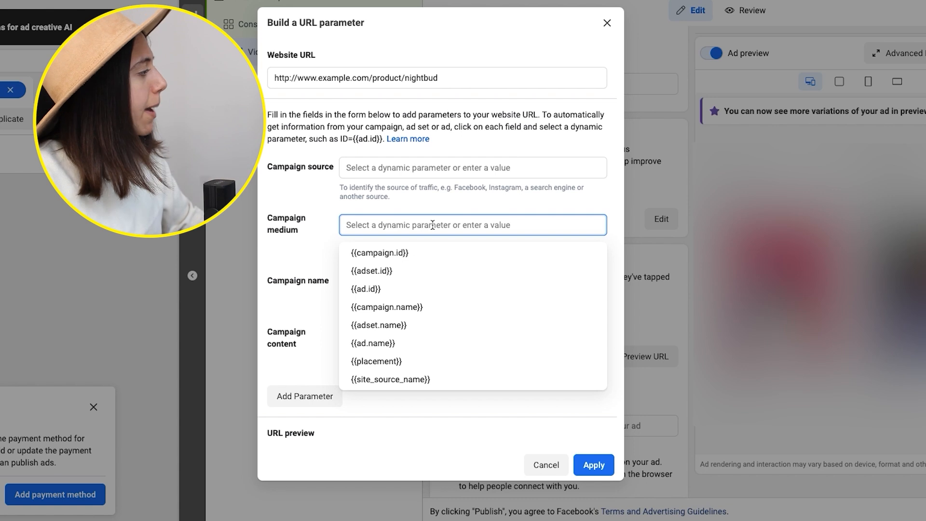
text(ads)
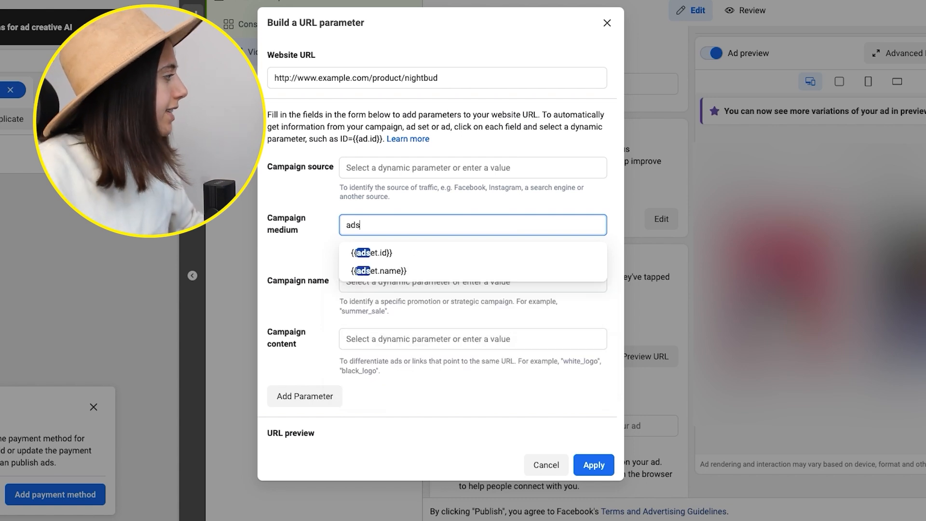
click(396, 272)
click(411, 338)
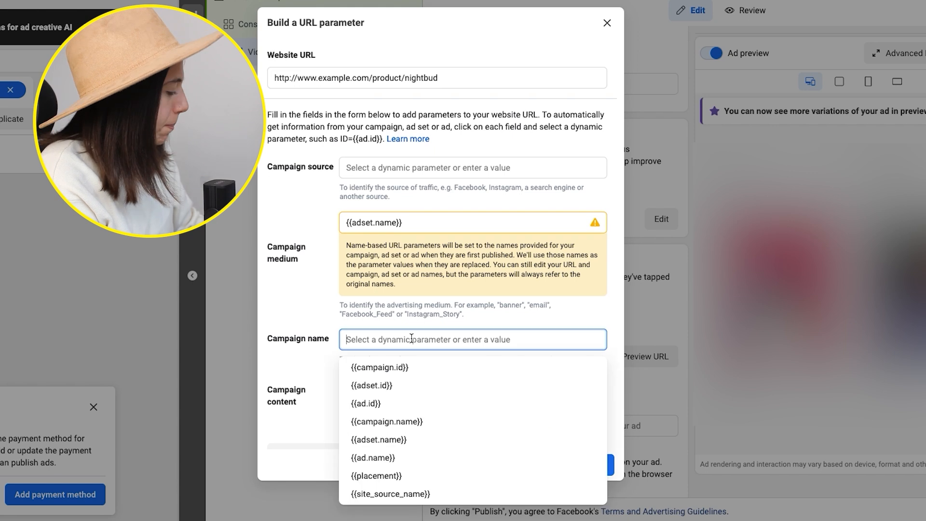
text(ca)
click(393, 386)
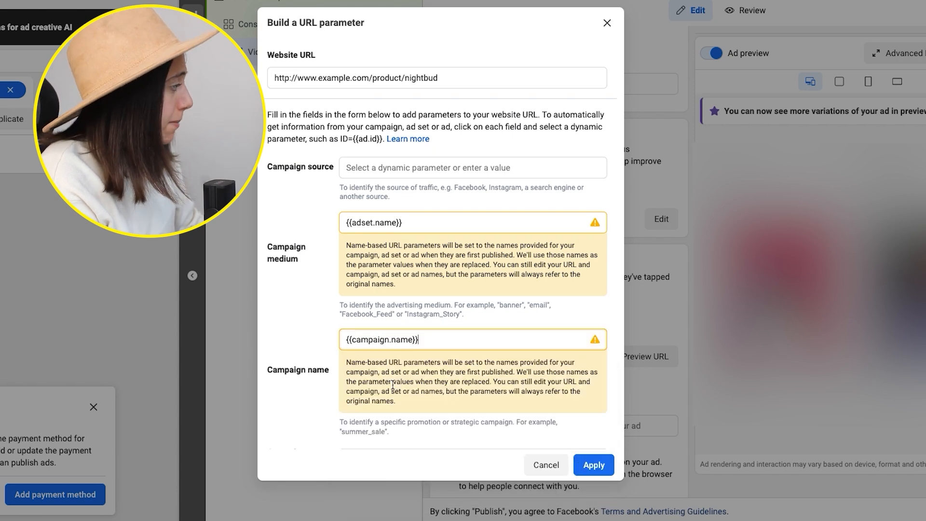
- Set the campaign content parameter to {{ad.name}} and apply the URL parameters
scroll(393, 384, down, 2)
click(373, 298)
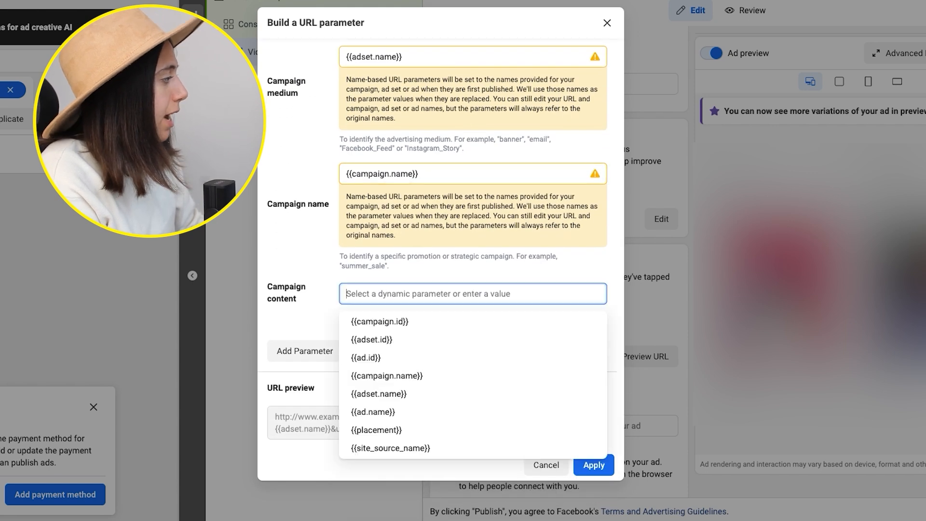
text(ad)
click(381, 375)
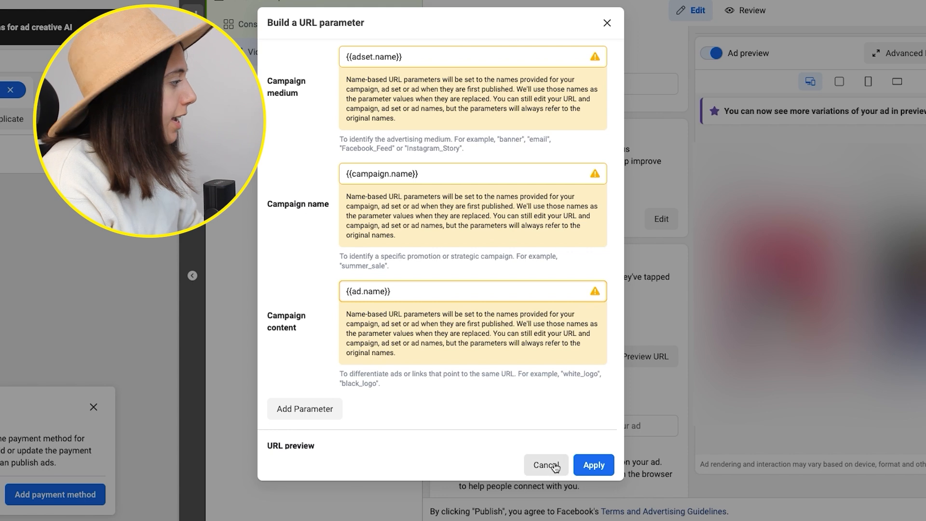
click(590, 466)
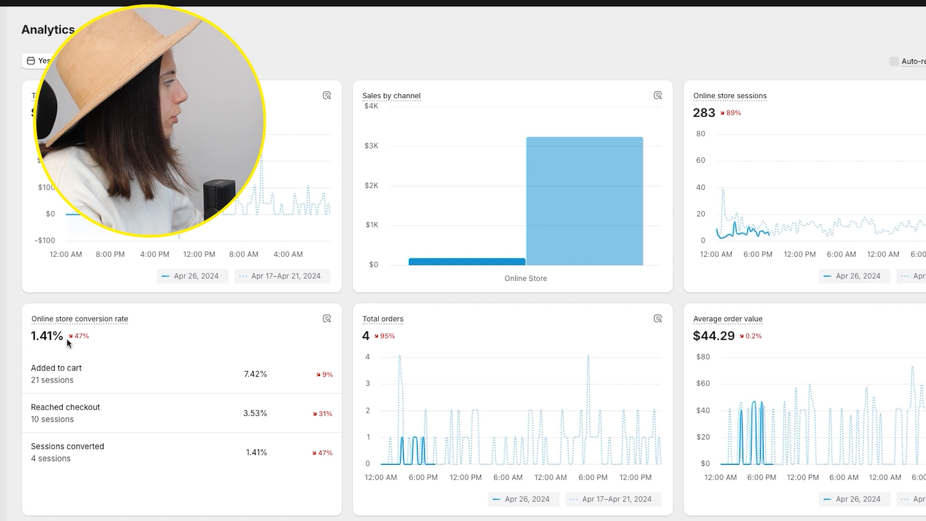
- Switch to the store's Analytics, open the online store conversion rate report and set its time grouping to None
click(327, 321)
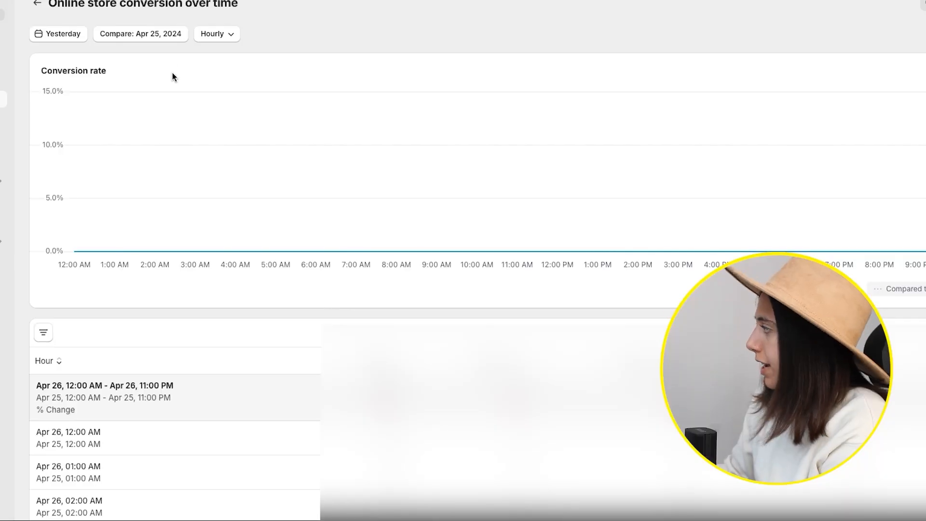
click(216, 35)
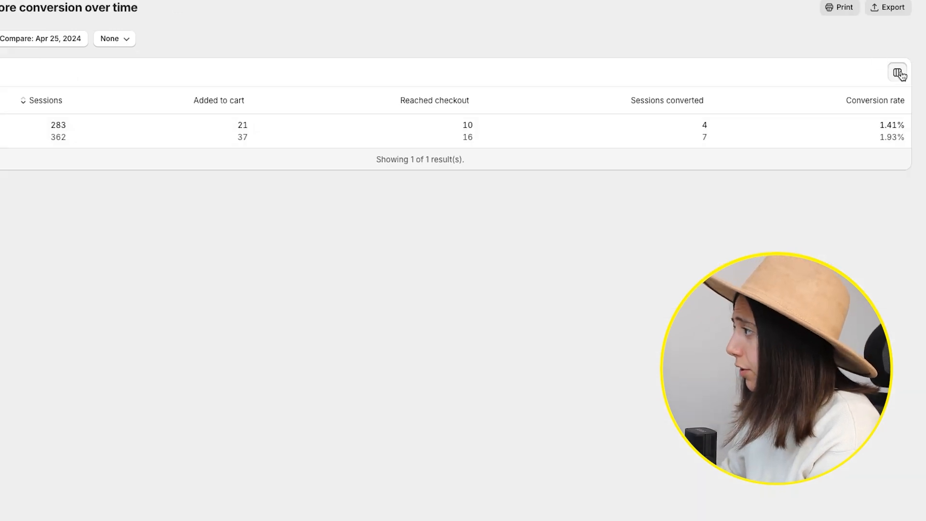
- Add the UTM campaign content, UTM campaign medium and UTM campaign name columns to the conversion report
click(898, 73)
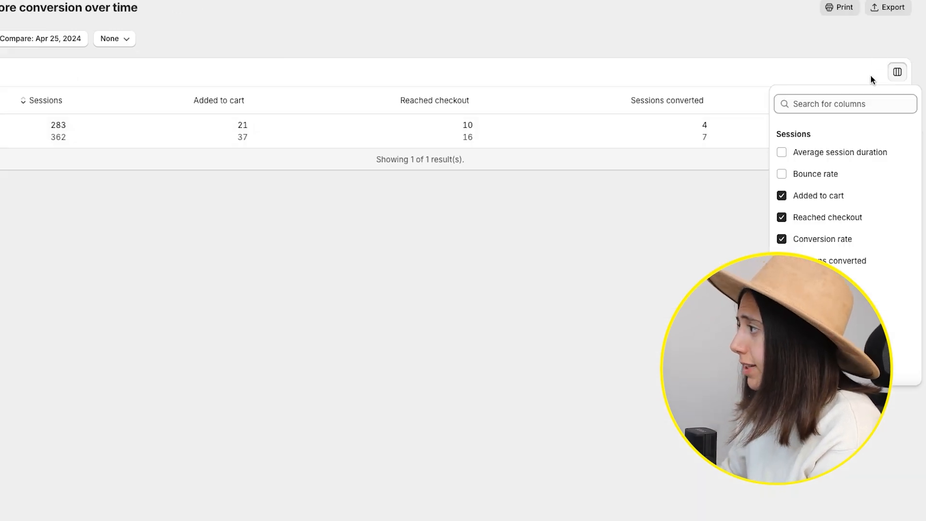
text(utm)
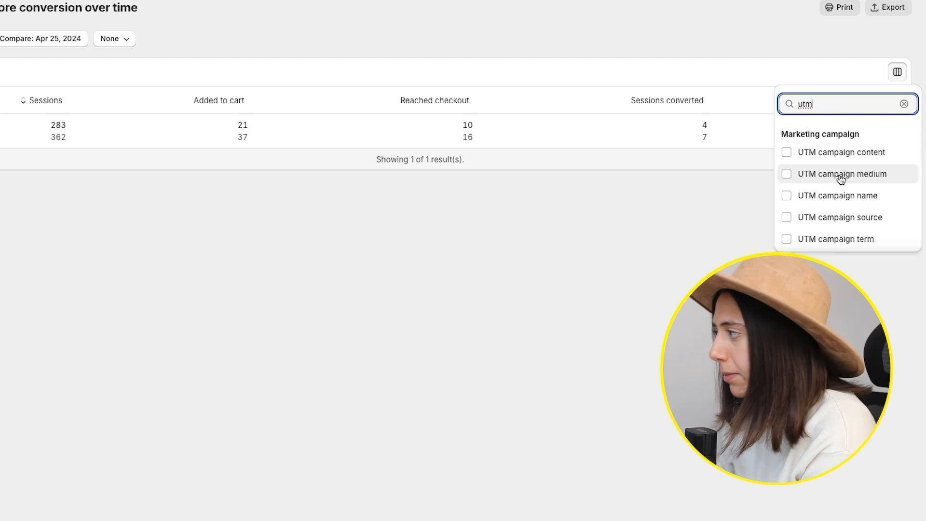
click(862, 178)
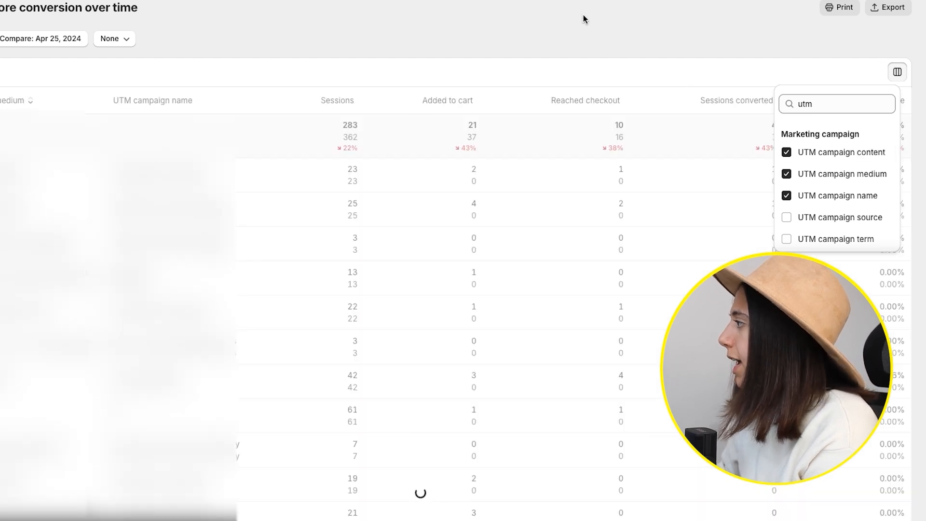
click(766, 125)
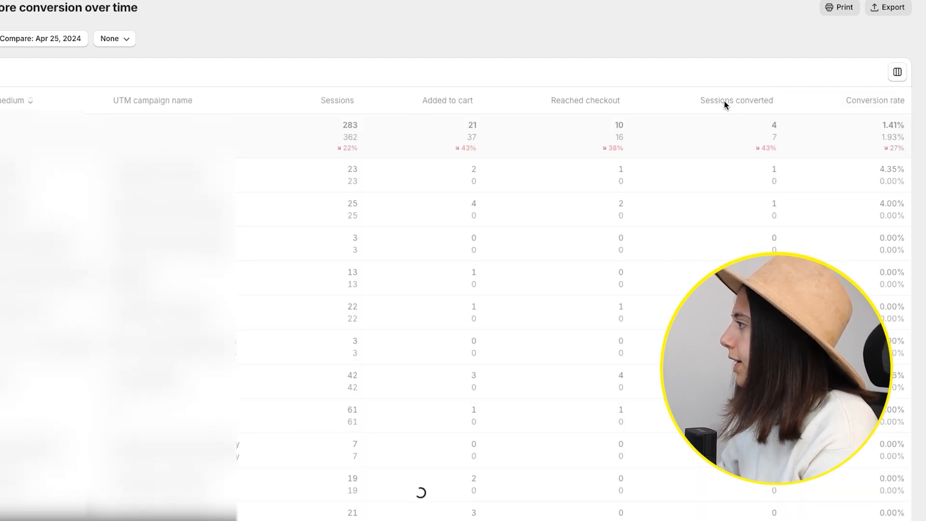